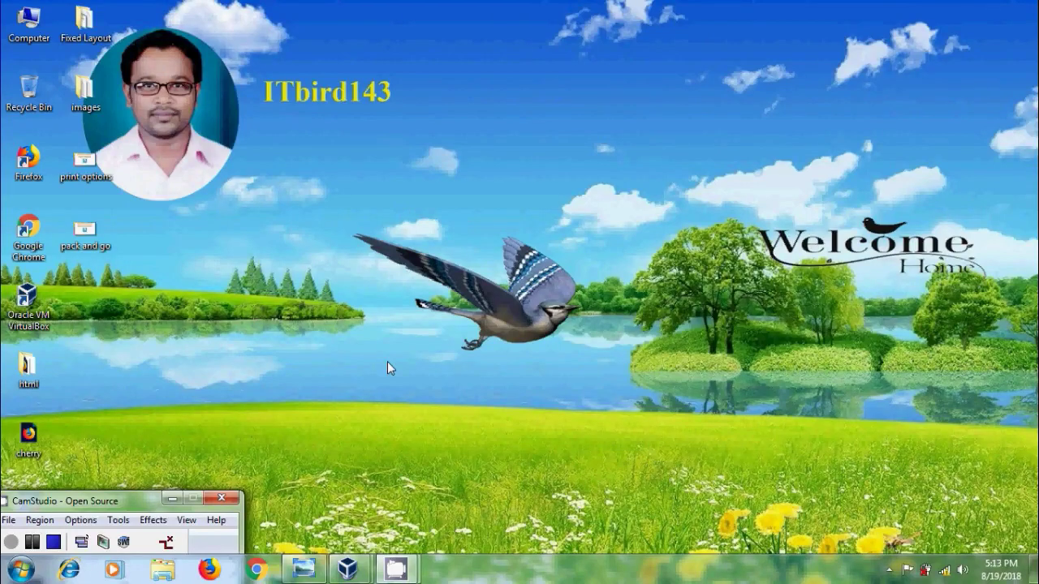
- Switch to the Publisher newsletter in the virtual machine and open its print preview
click(304, 568)
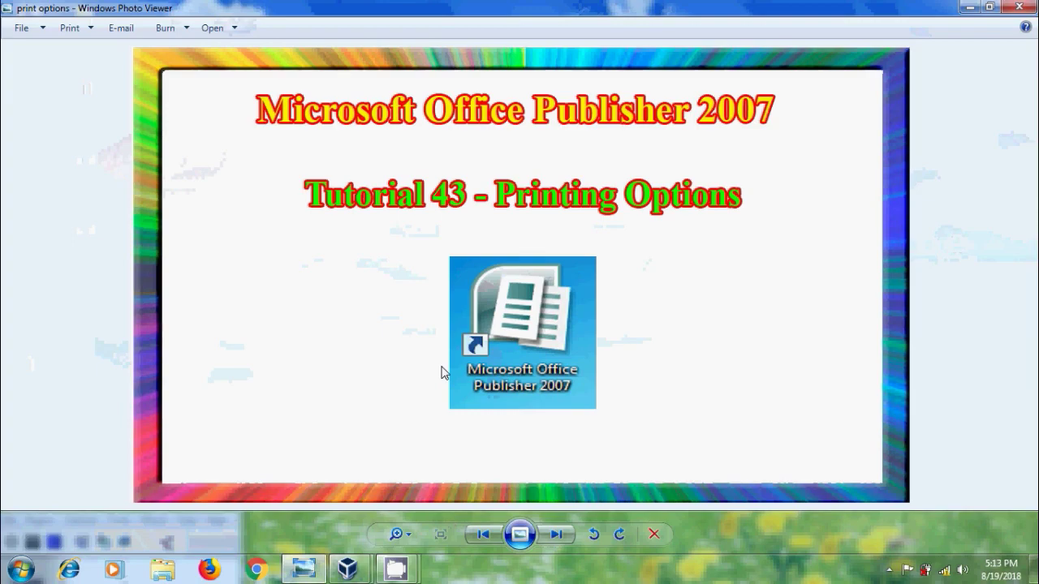
key(alt+Tab)
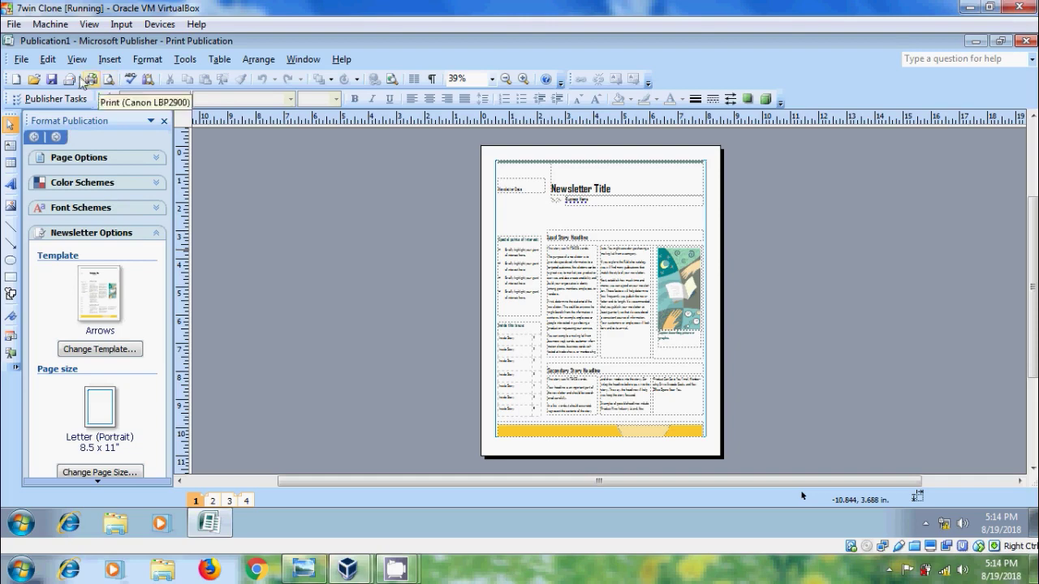
click(24, 61)
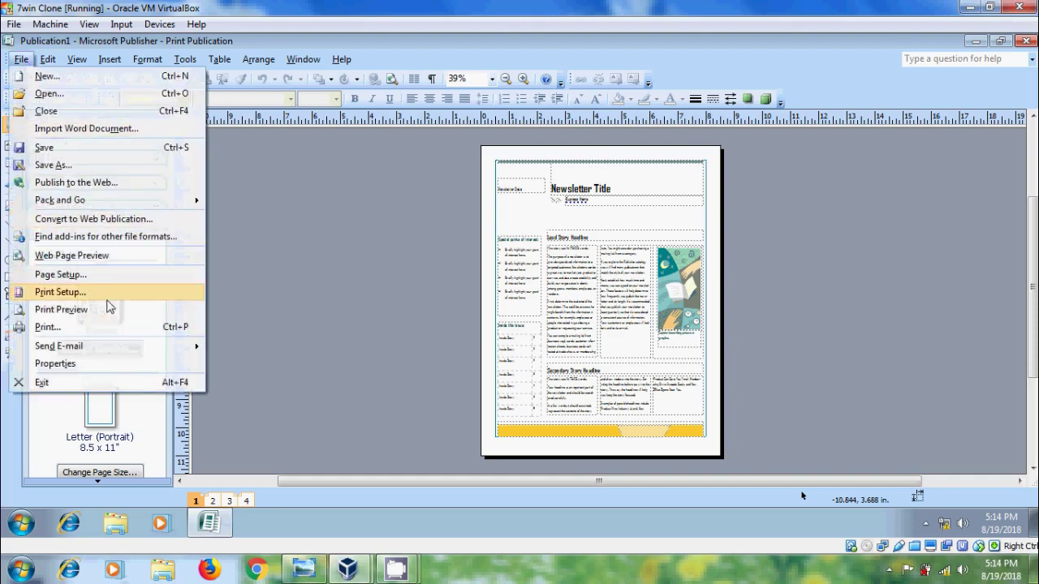
click(60, 309)
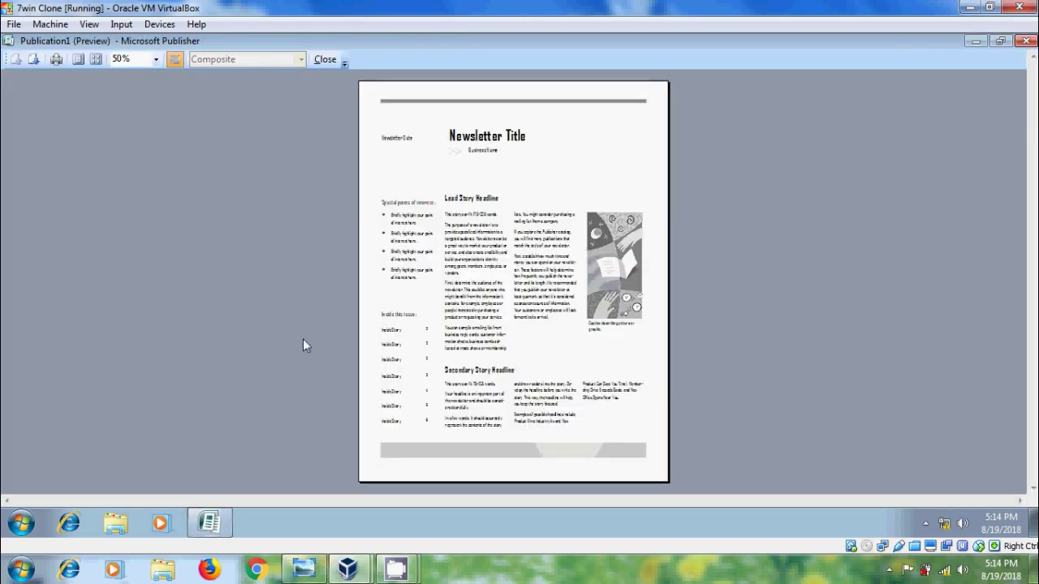
- Zoom the newsletter preview in and out, and page through to the last page and back to the first
click(469, 354)
click(510, 320)
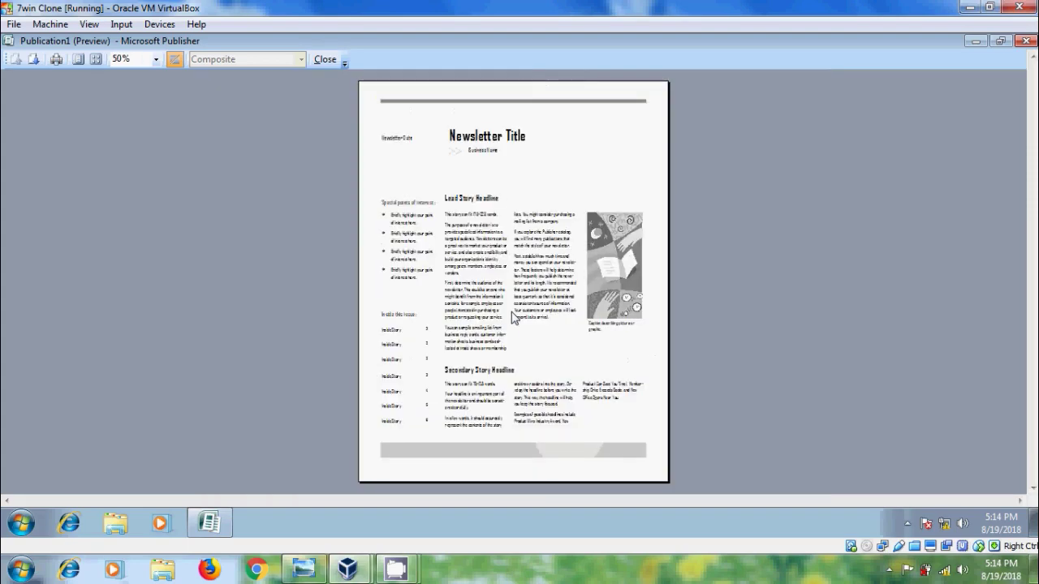
click(34, 62)
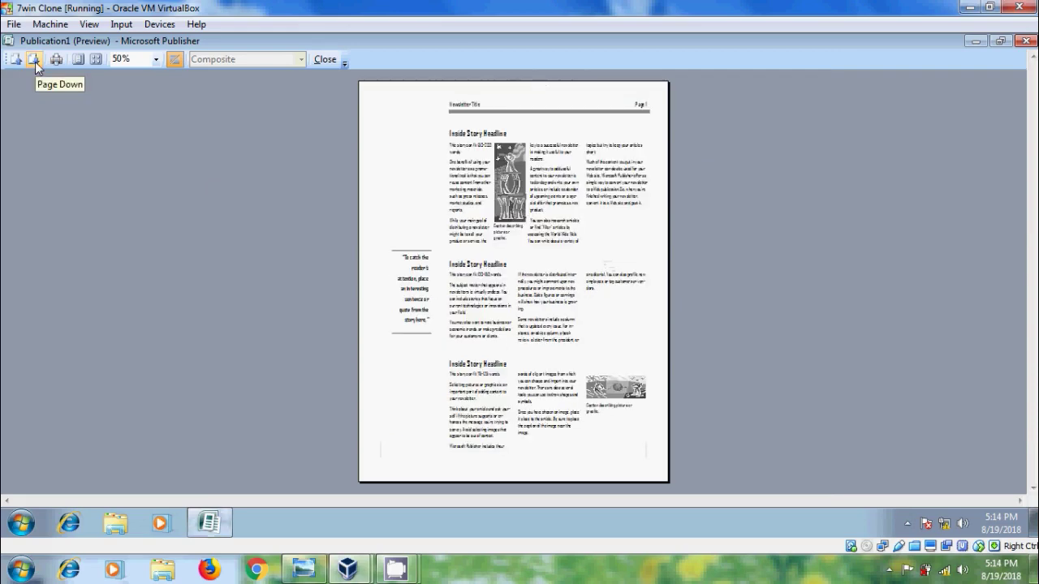
click(35, 62)
click(35, 62)
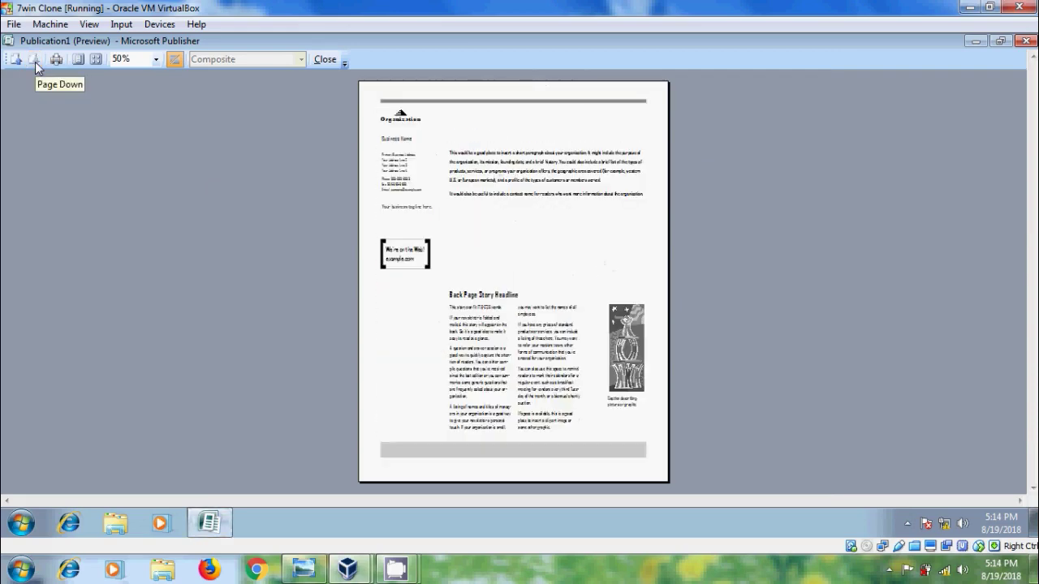
click(15, 62)
click(15, 61)
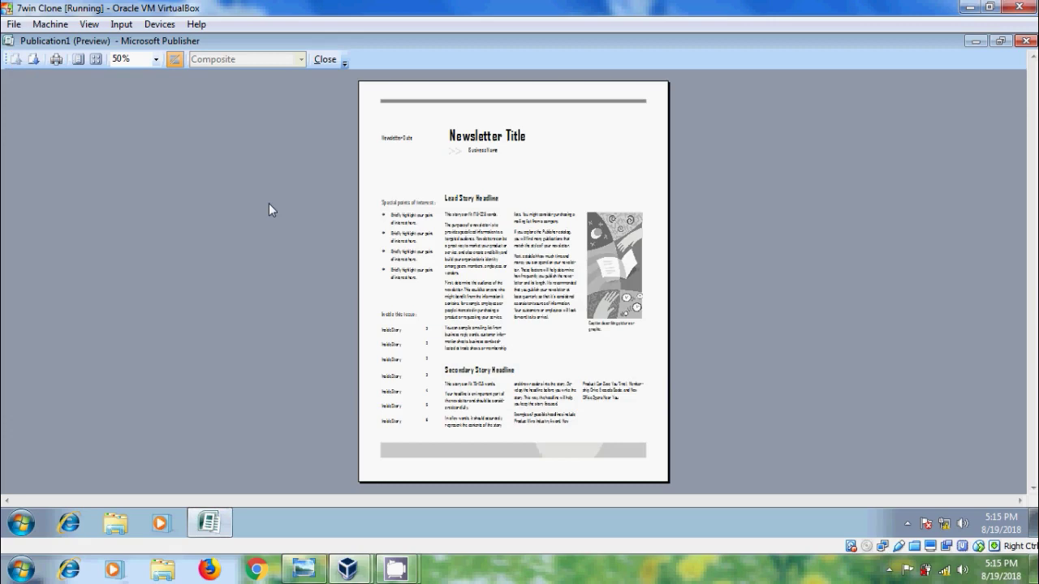
- Preview the newsletter three pages side by side in a 1 x 3 layout and return to a single whole page
click(96, 60)
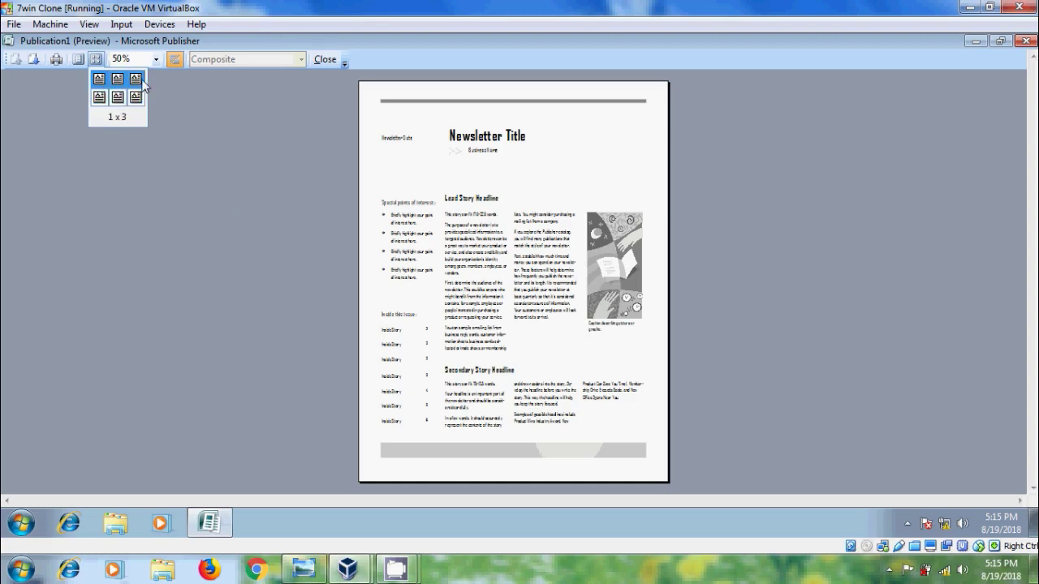
click(135, 79)
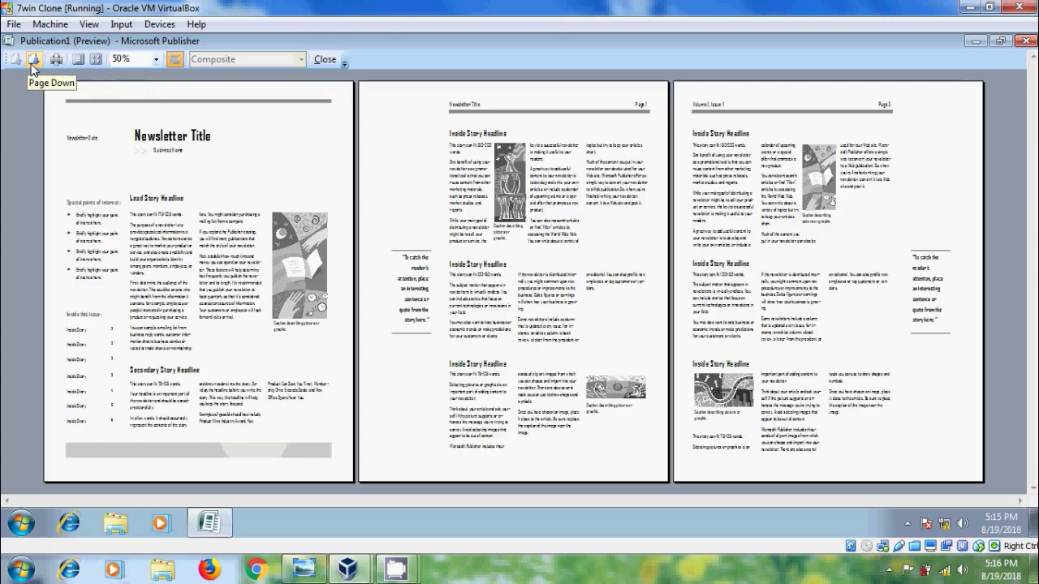
click(78, 59)
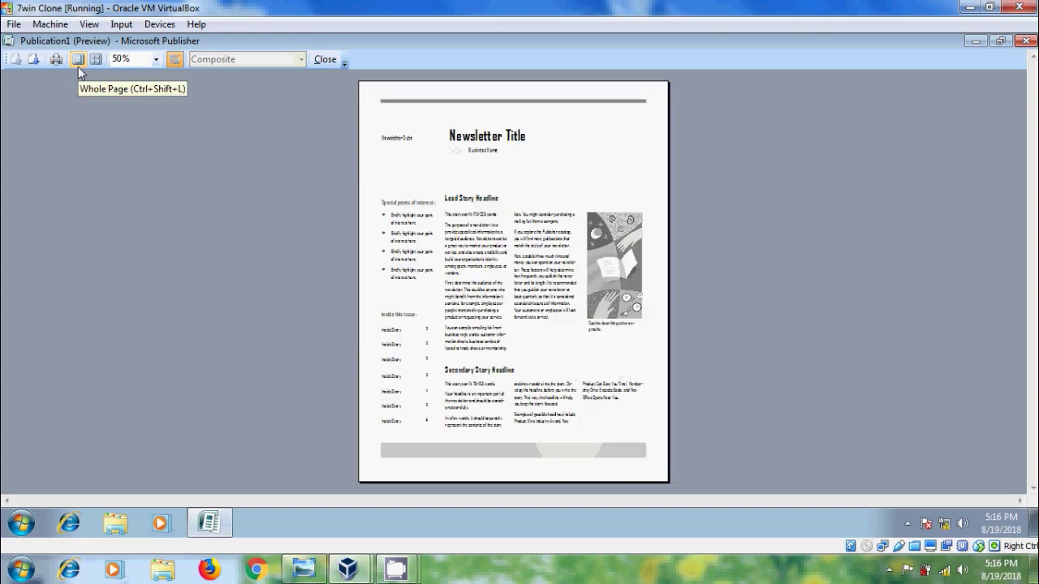
- View the first page's preview at 600% and 200% zoom, and return it to 50%
click(157, 60)
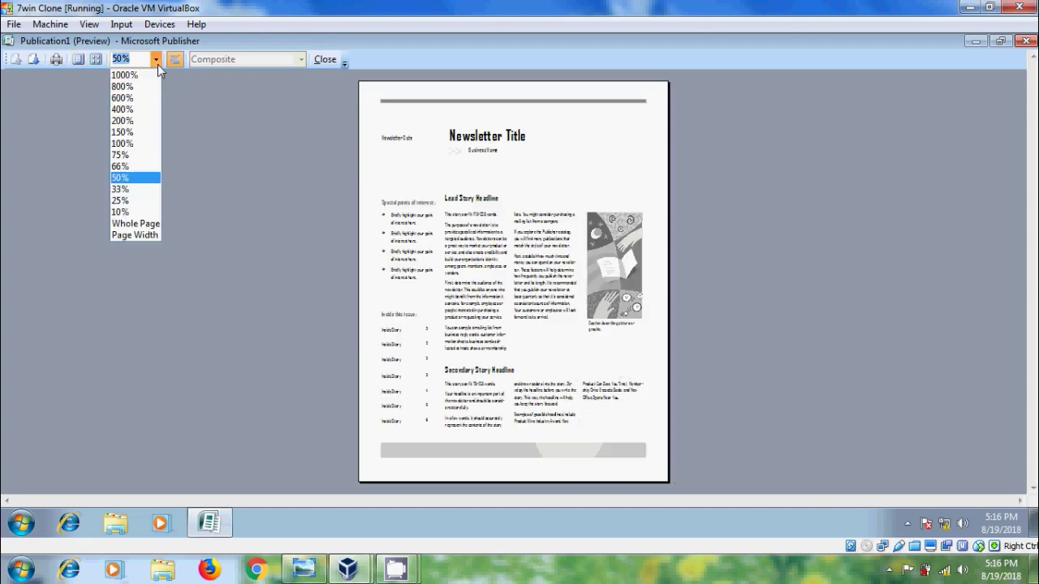
click(135, 98)
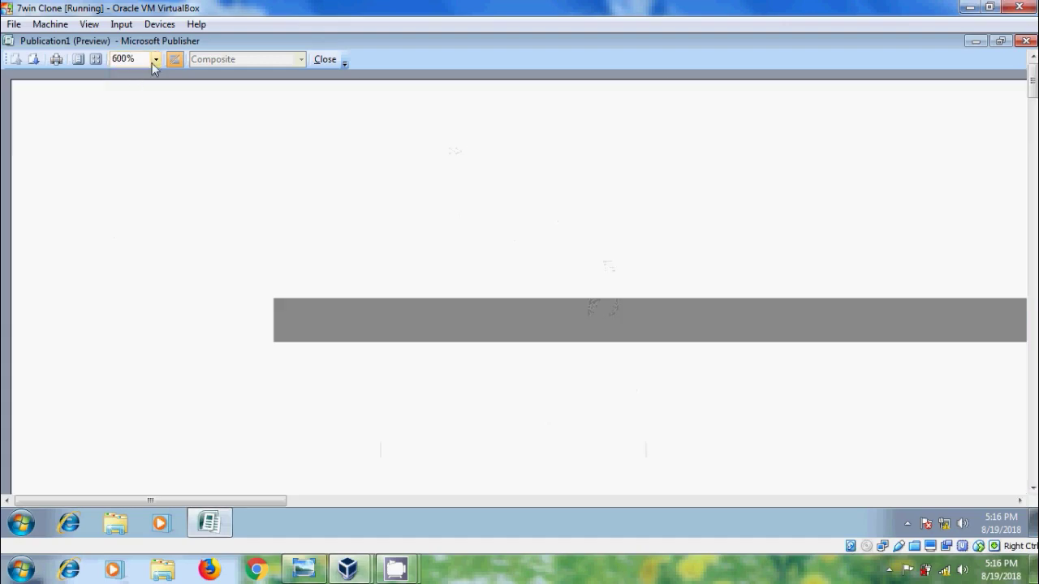
click(156, 60)
click(144, 126)
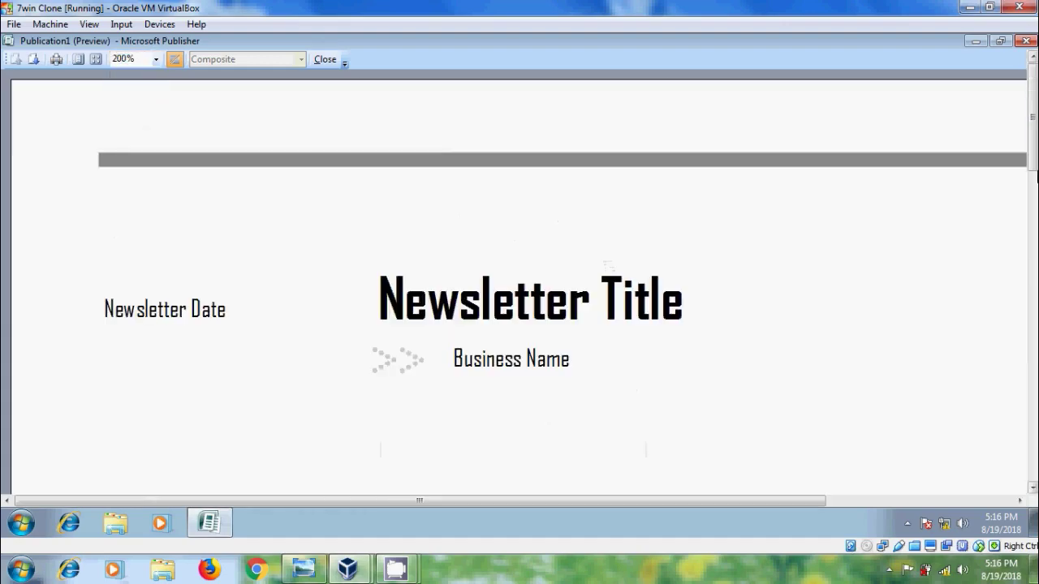
mouse_move(1032, 113)
mouse_down()
mouse_move(1032, 424)
mouse_move(1032, 122)
mouse_up()
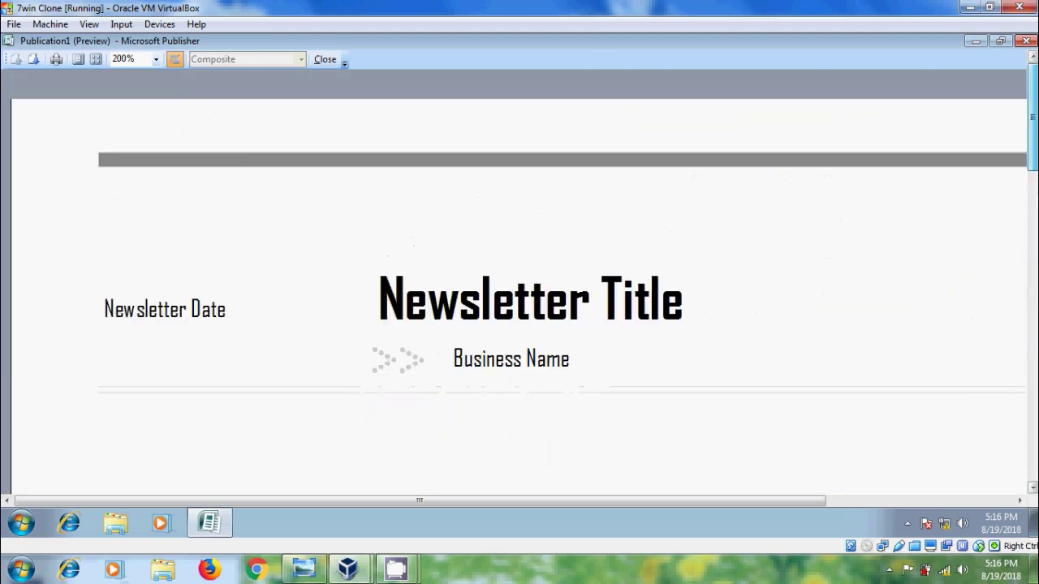
click(156, 59)
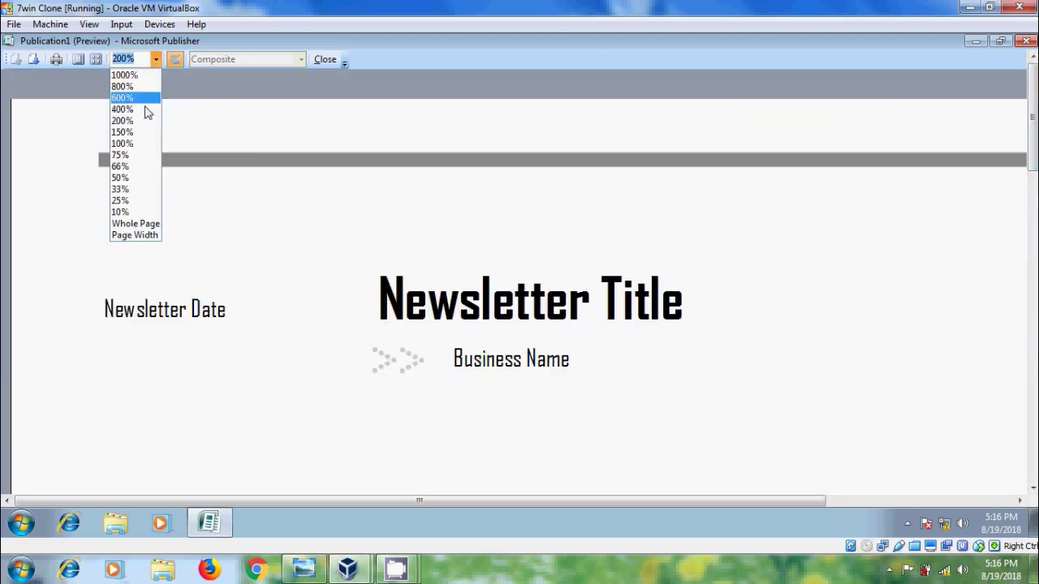
click(135, 178)
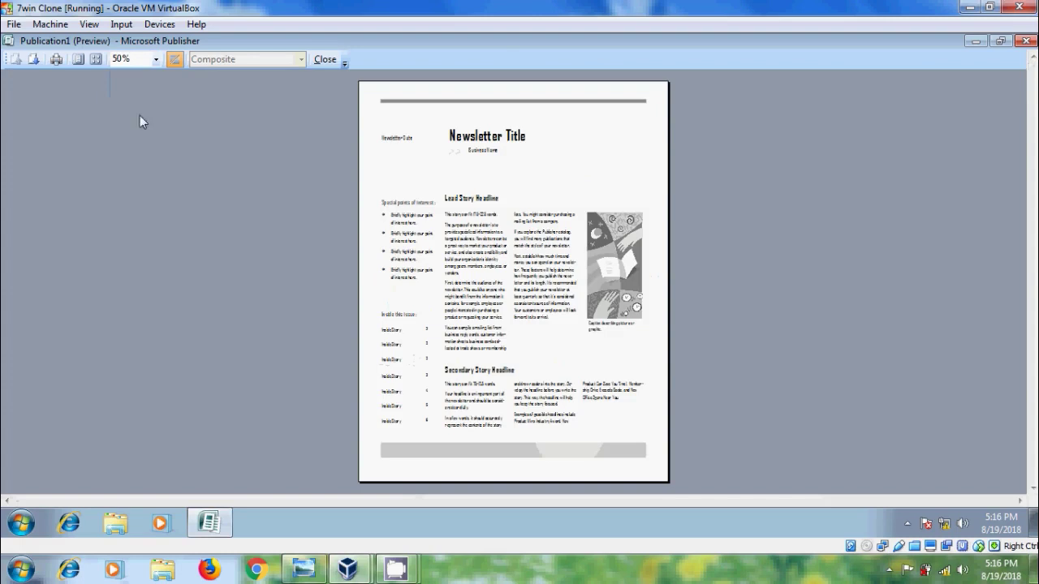
- Zoom the preview to 10% and back to Whole Page, and leave print preview
click(156, 59)
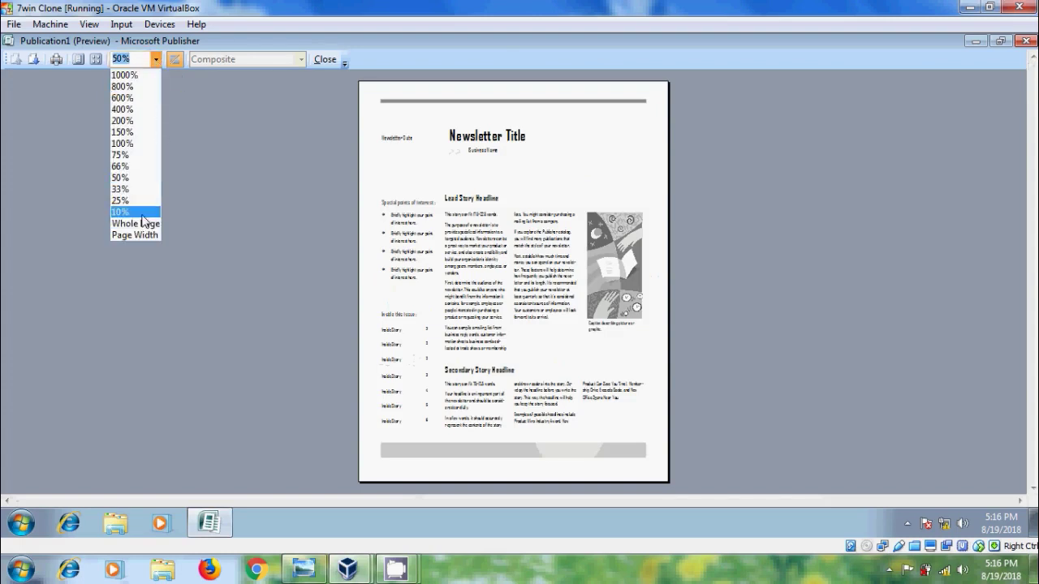
click(141, 214)
click(155, 59)
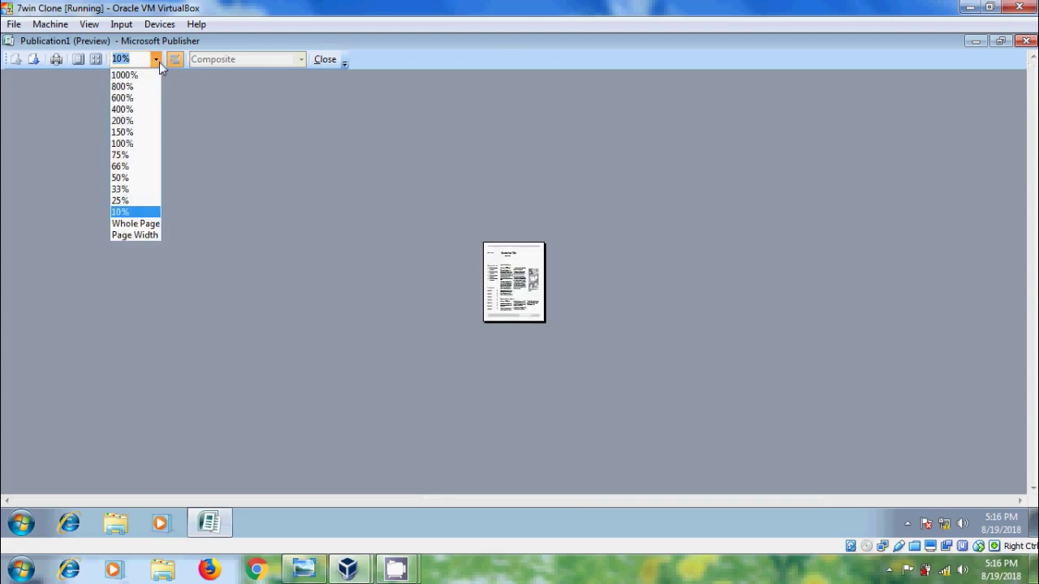
click(141, 224)
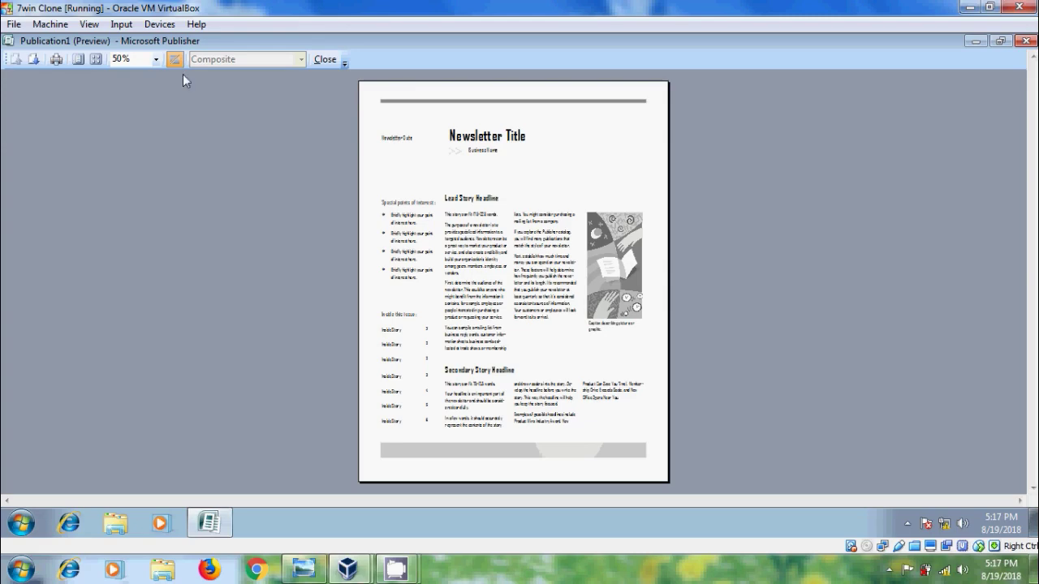
click(325, 59)
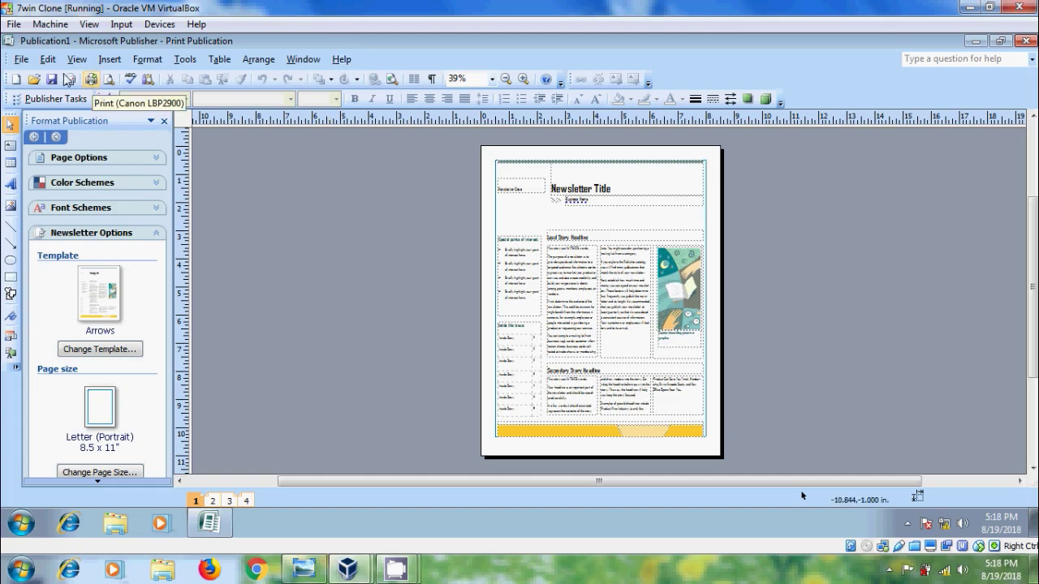
- Open the publication's print settings and select Canon LBP2900 as the printer
click(22, 60)
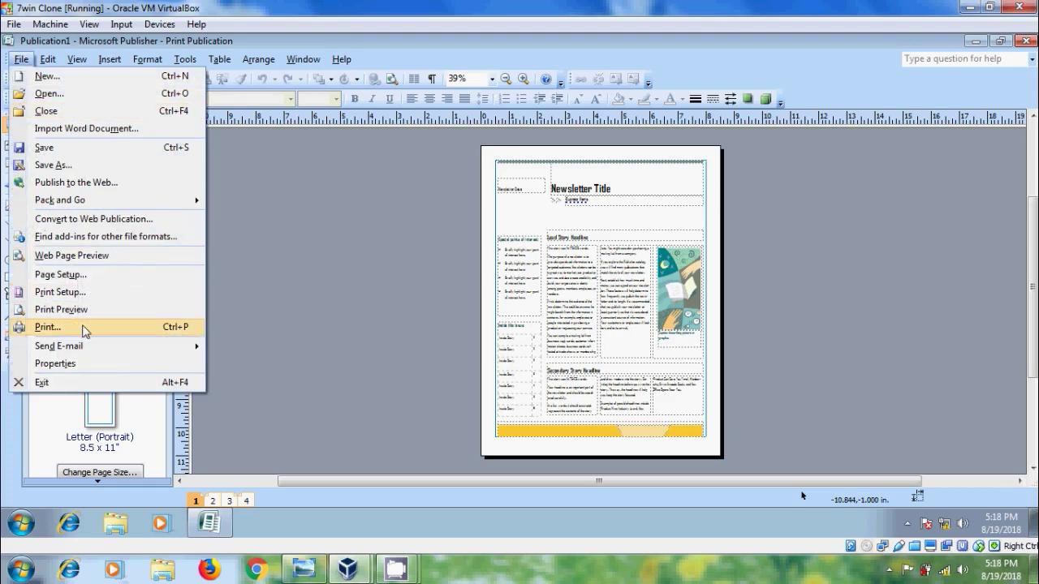
click(49, 327)
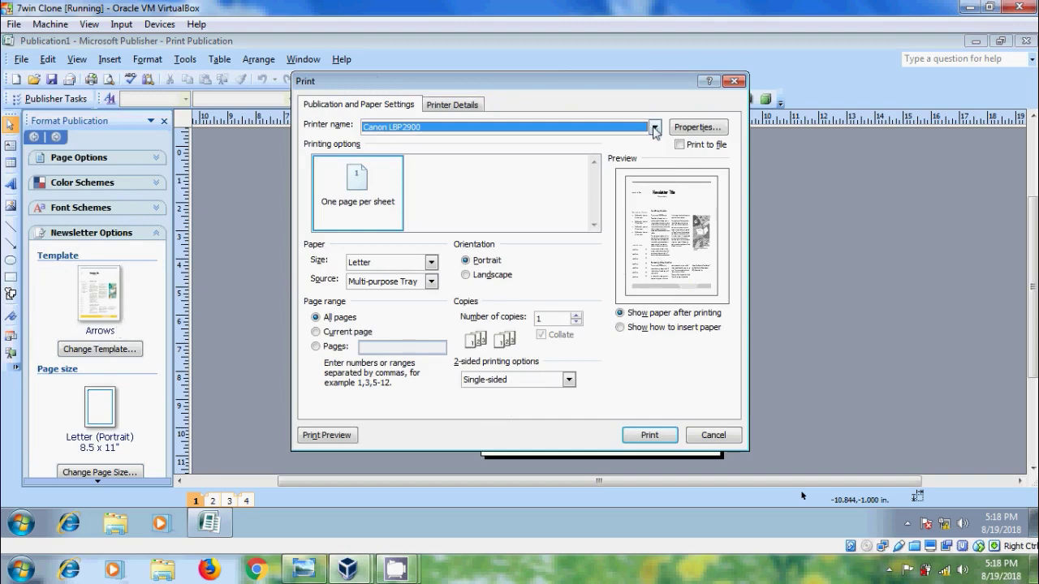
click(654, 127)
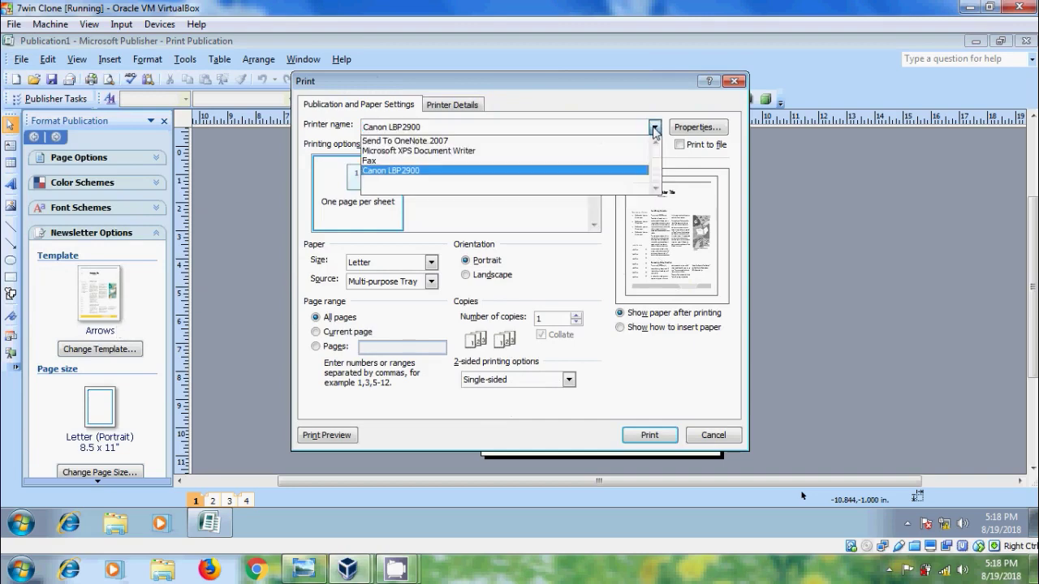
click(444, 175)
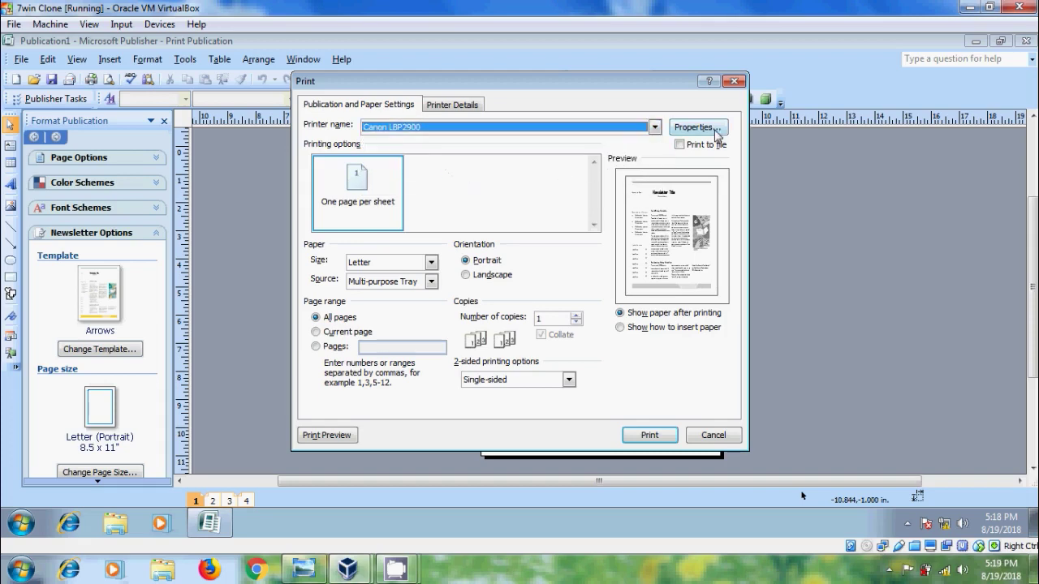
- Open the Canon LBP2900 properties and look over the page size and output size options
click(717, 131)
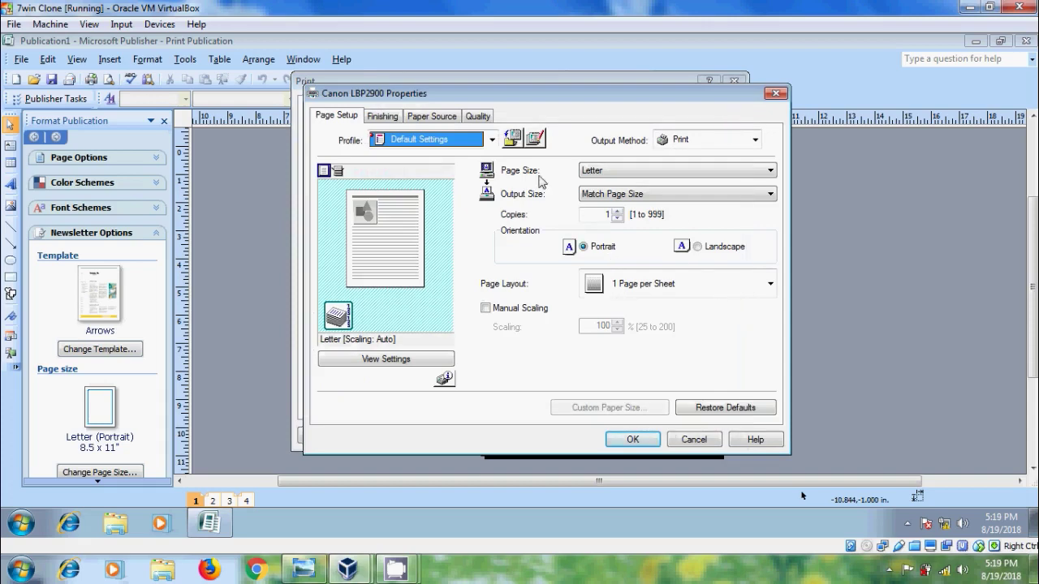
click(770, 171)
click(770, 171)
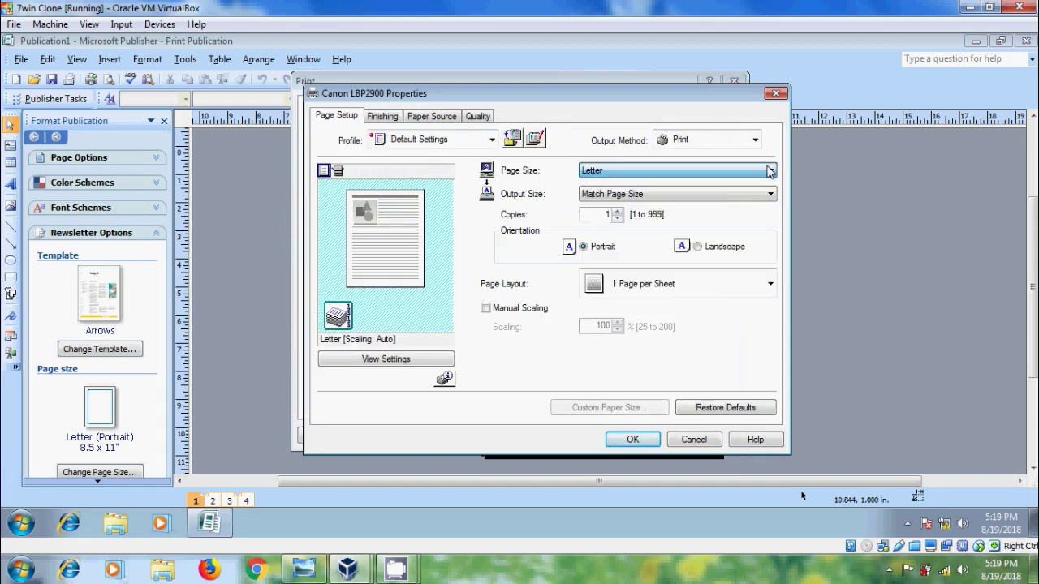
click(767, 194)
click(762, 207)
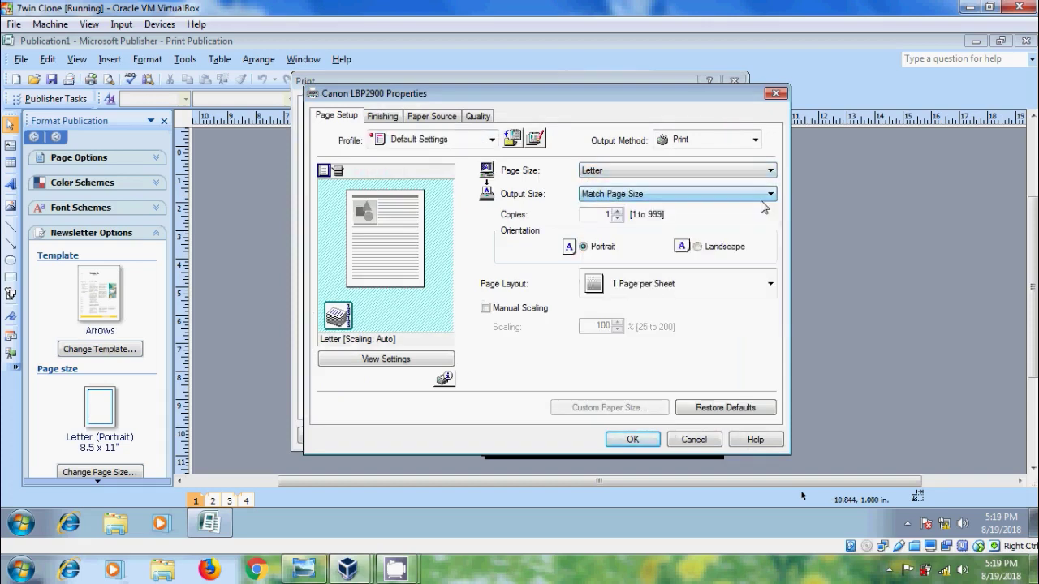
- Try the Landscape orientation, return to Portrait, and look through the page layout choices
click(702, 252)
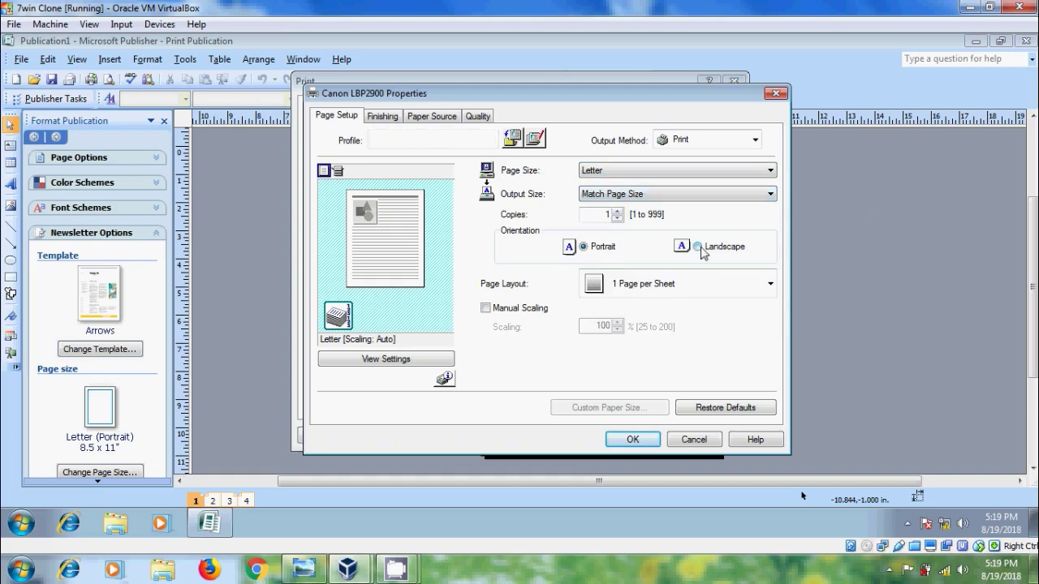
click(584, 247)
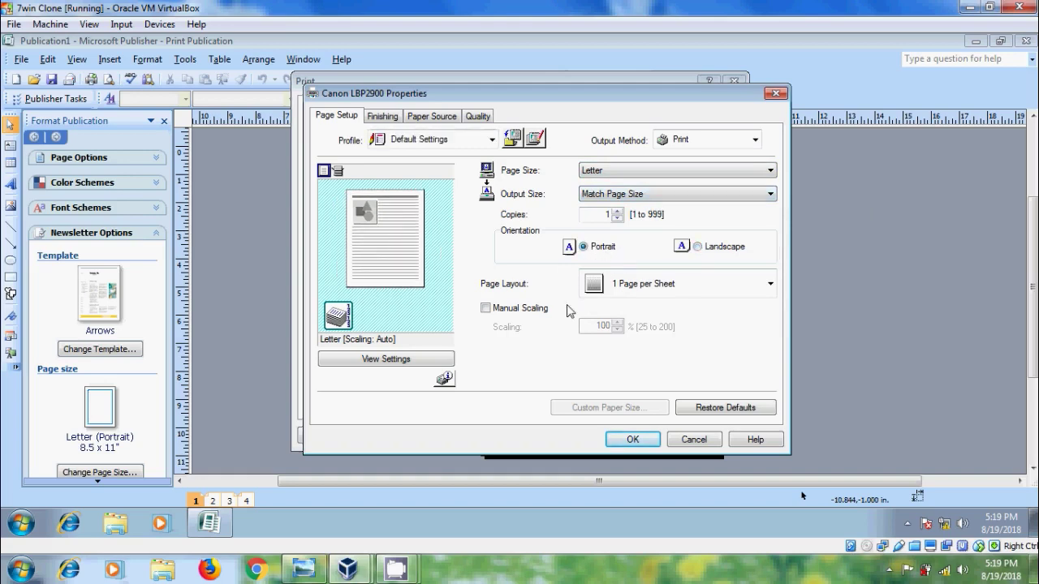
click(768, 284)
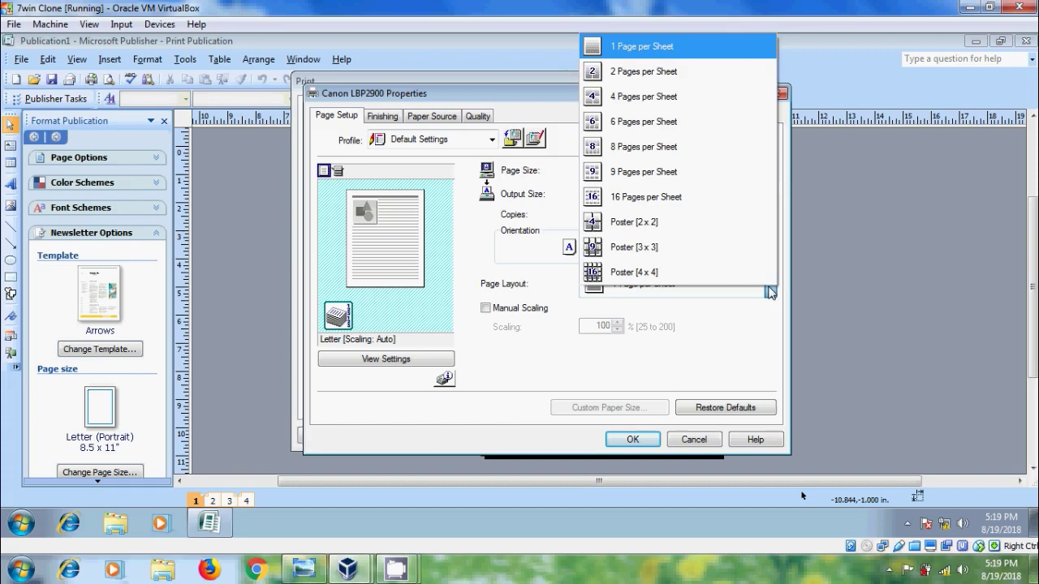
click(770, 292)
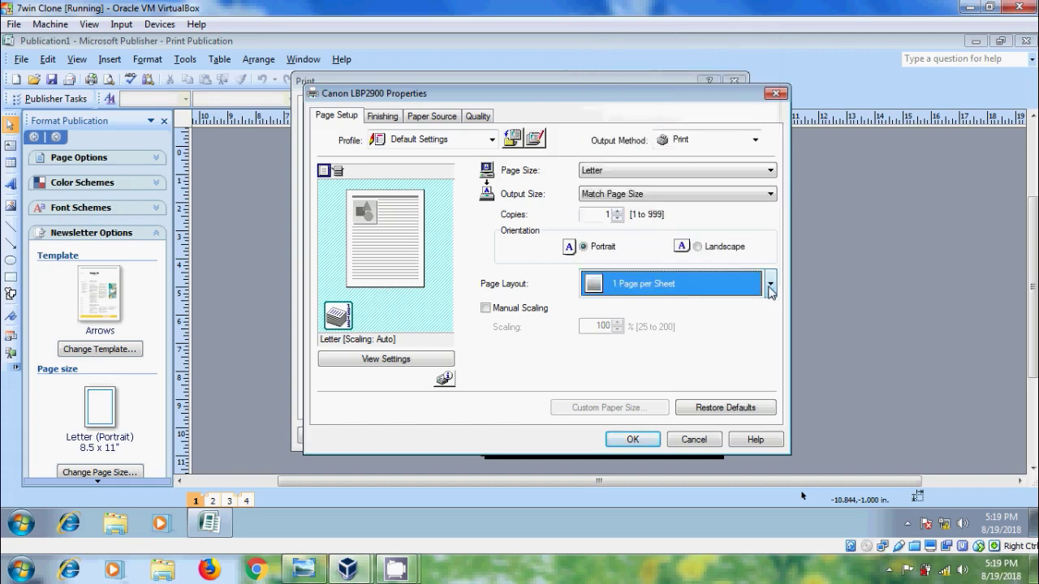
- Try manual scaling at 130% for the print output and turn manual scaling off again
click(487, 310)
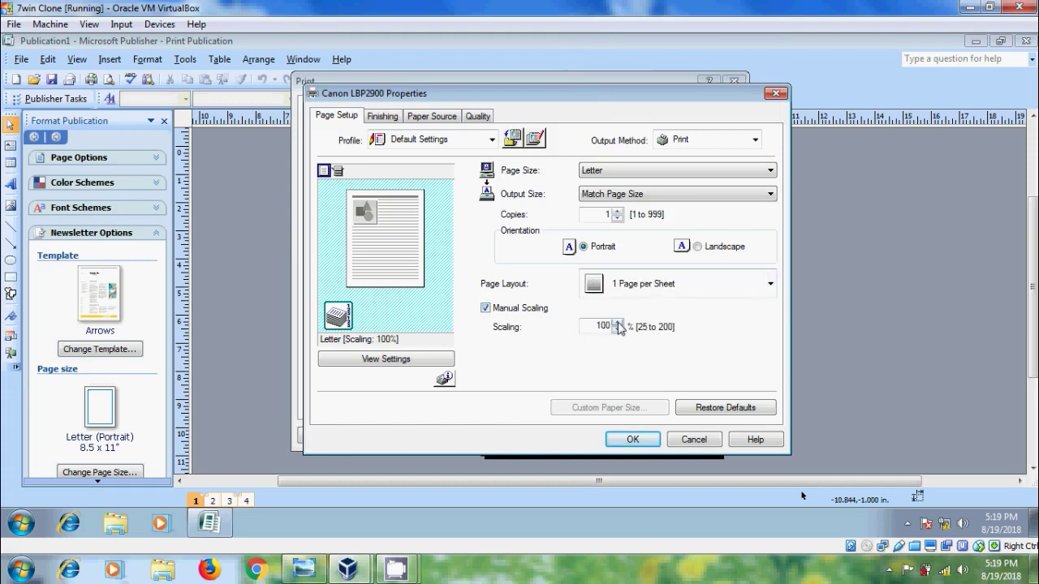
click(618, 322)
drag(617, 324, 618, 335)
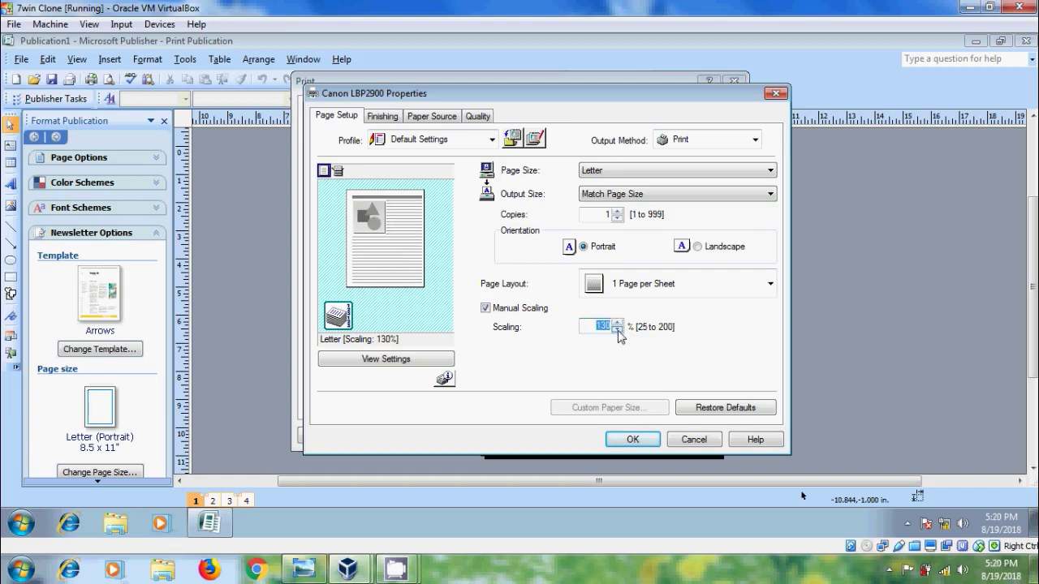
click(486, 310)
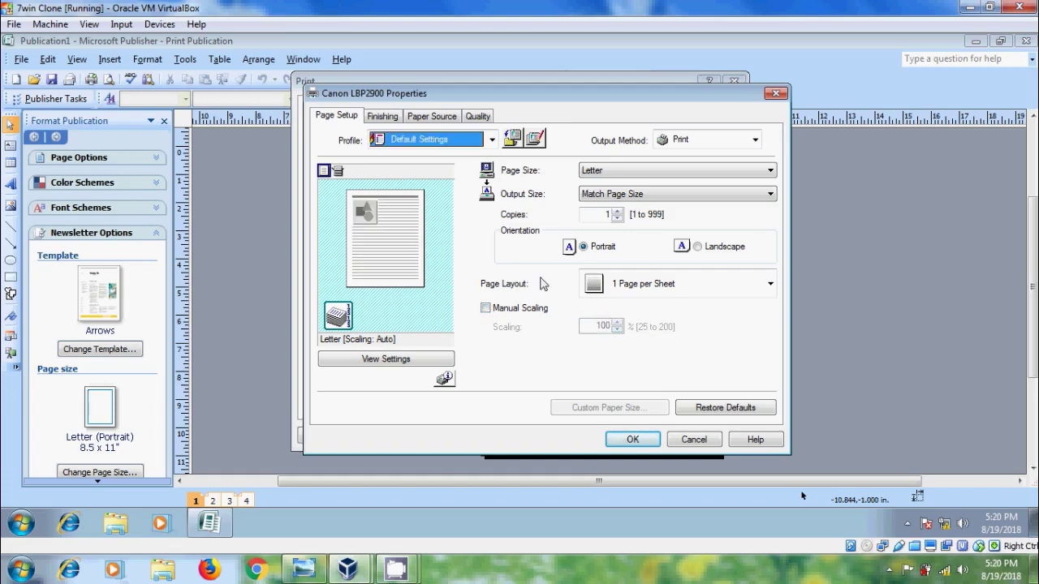
- Look over the printer's finishing, paper type and print quality settings
click(397, 117)
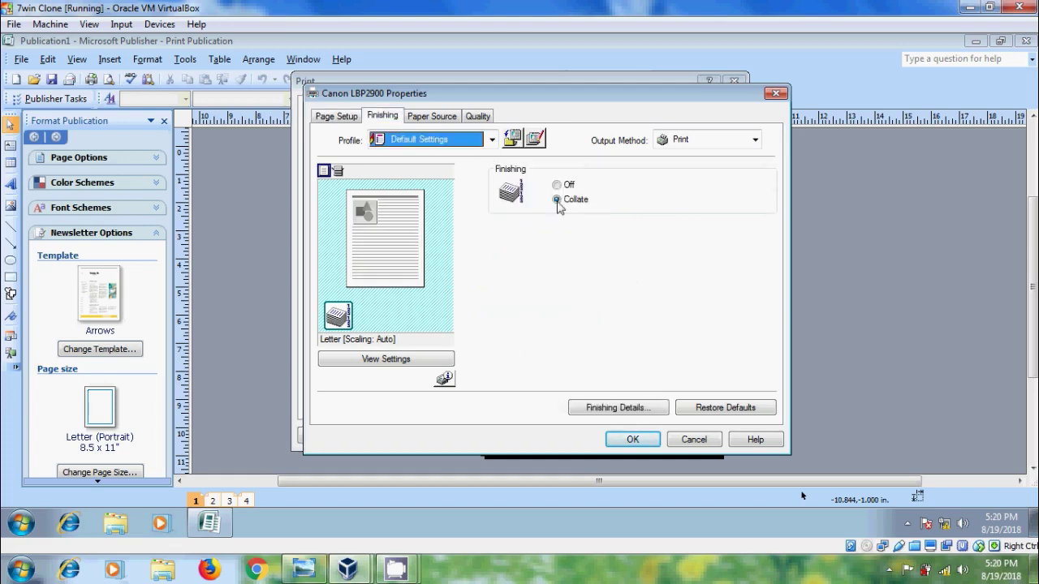
click(443, 118)
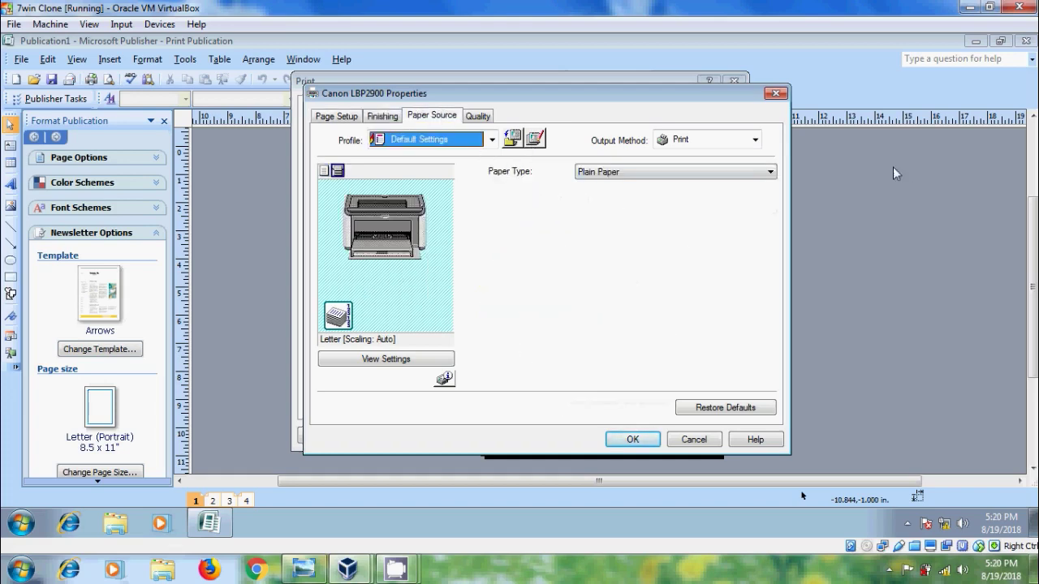
click(768, 173)
click(768, 177)
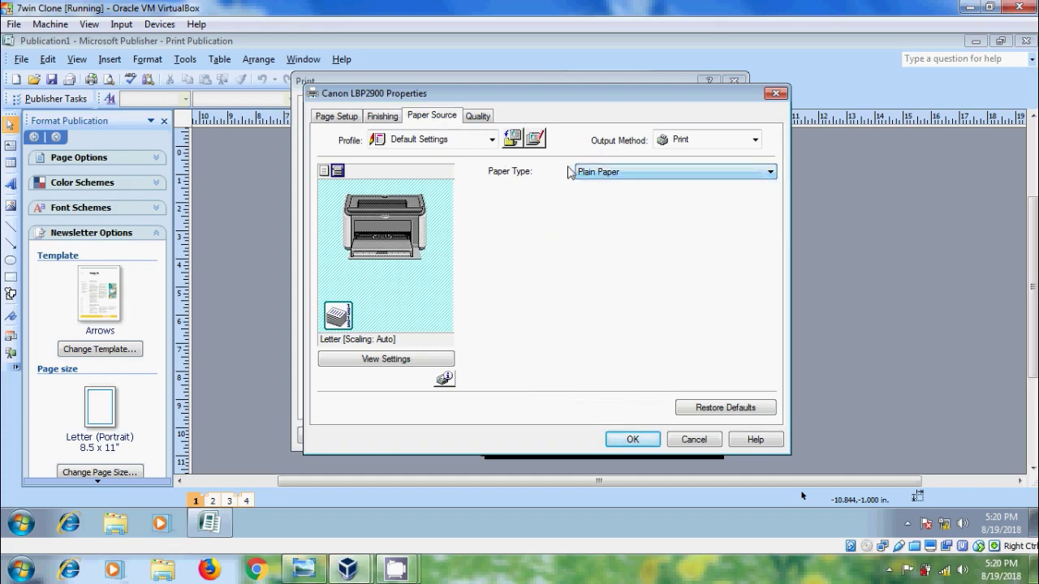
click(478, 116)
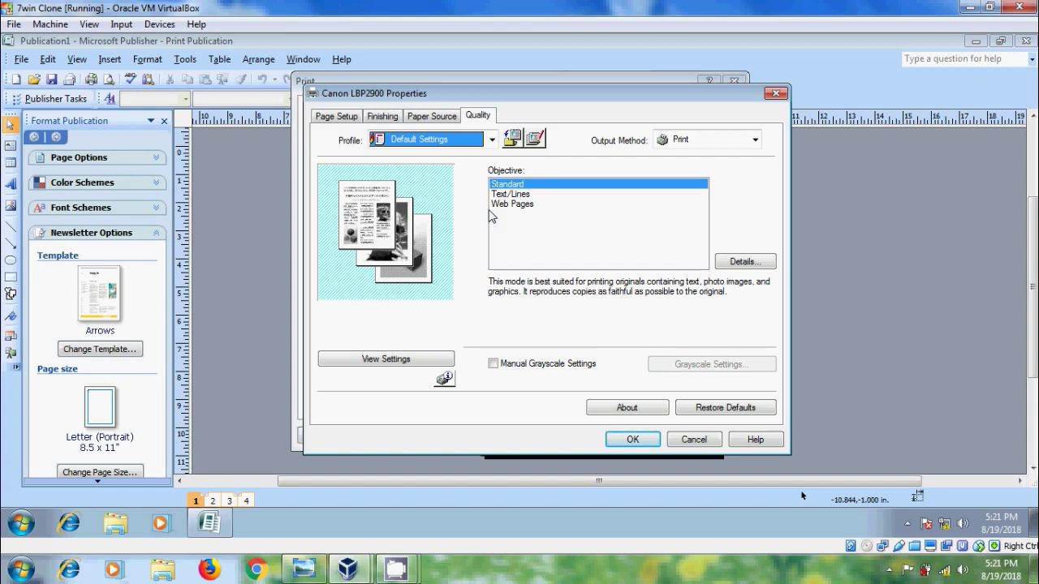
- Add a printer profile named Canon and accept the printer properties
click(513, 139)
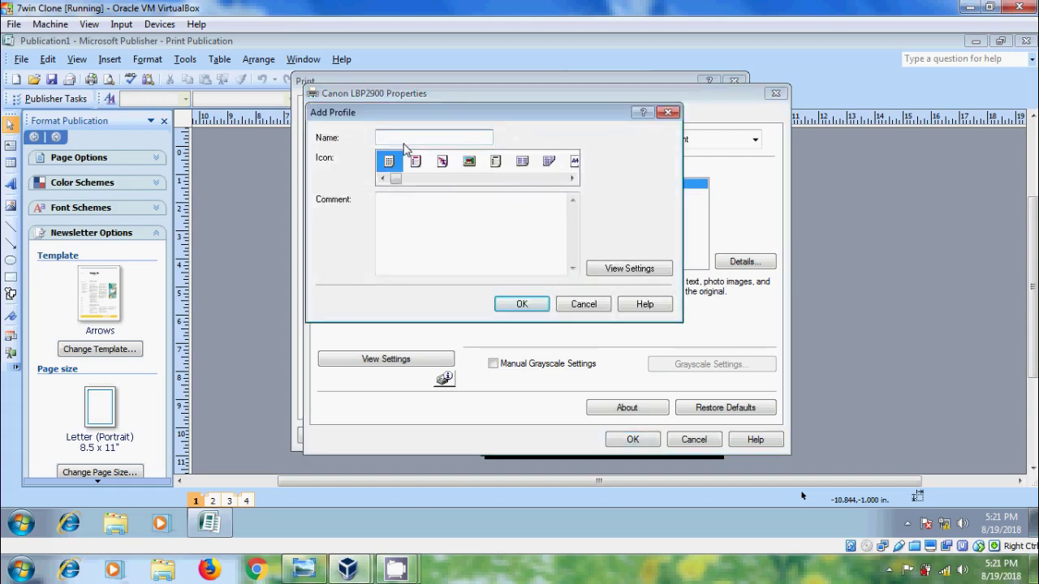
text(Canon)
click(539, 312)
click(638, 440)
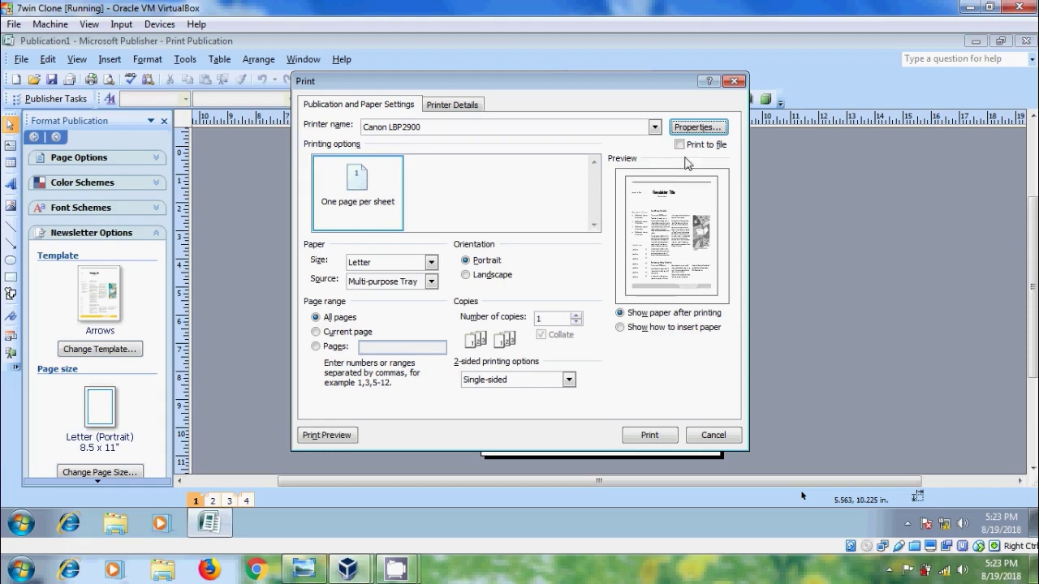
- Try the Print to file option, turn it off again, and look through the paper size and source choices
click(682, 148)
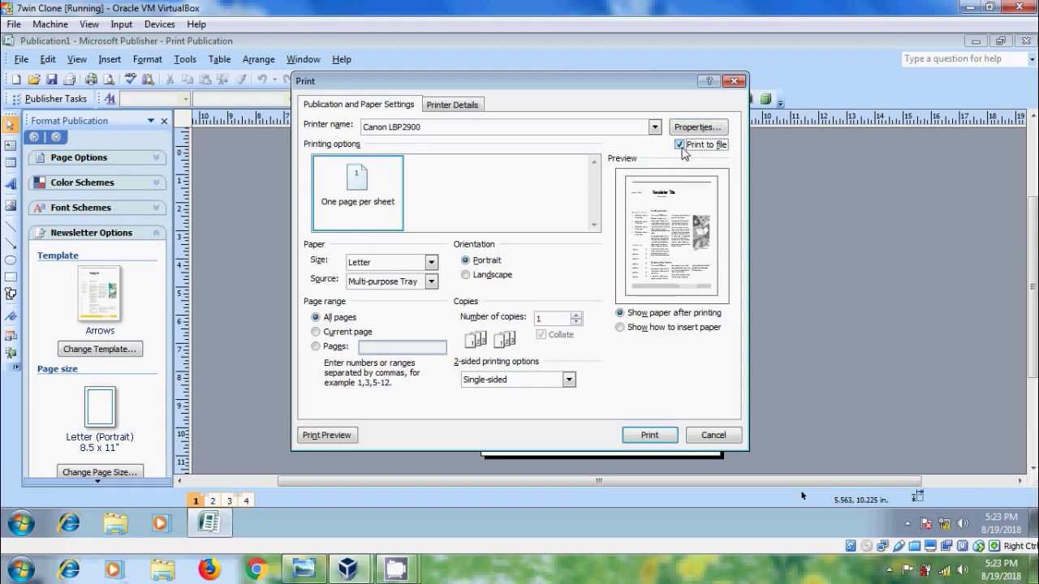
click(680, 146)
click(430, 263)
click(431, 263)
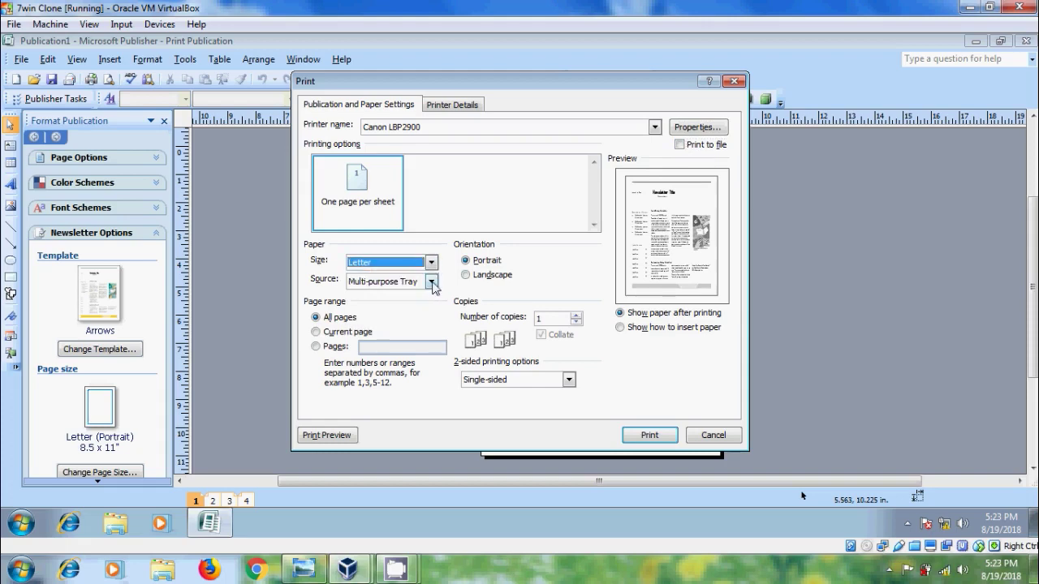
click(431, 282)
click(432, 284)
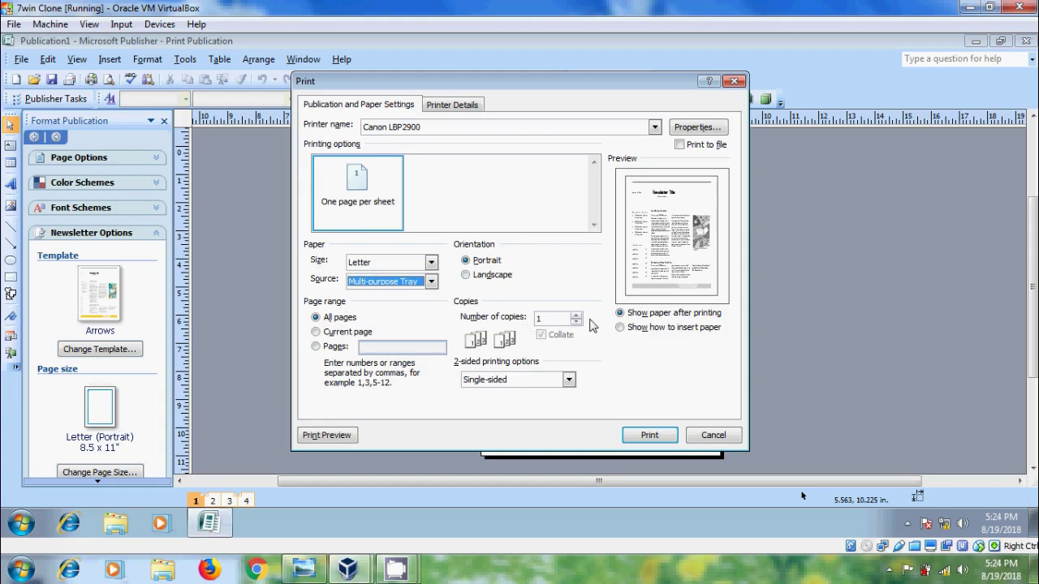
- Set the number of copies to 4 and try turning Collate off and on again
click(576, 315)
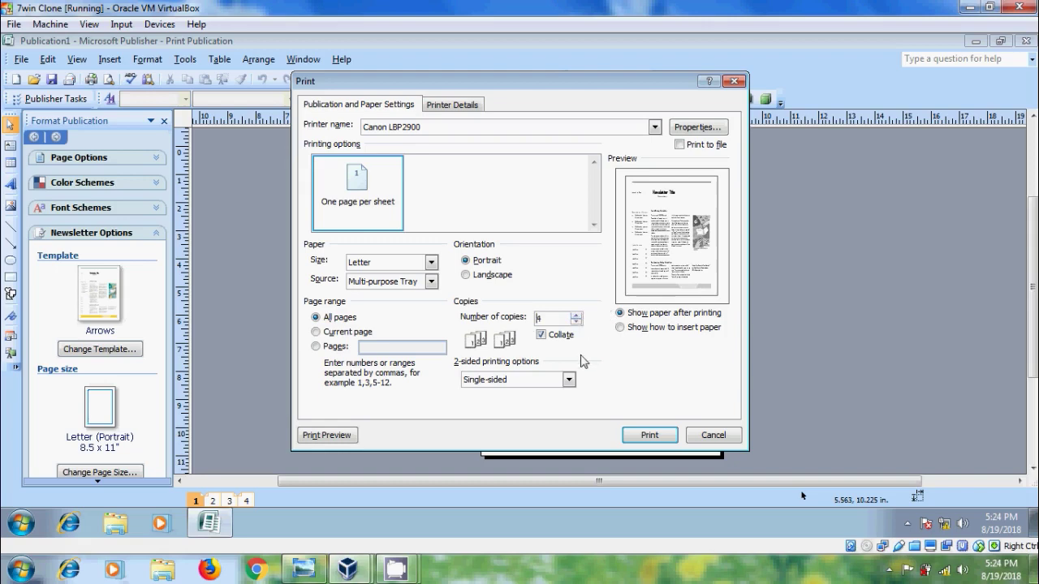
click(546, 339)
click(547, 340)
- Try the Current page and Pages print ranges and return to All pages
click(316, 332)
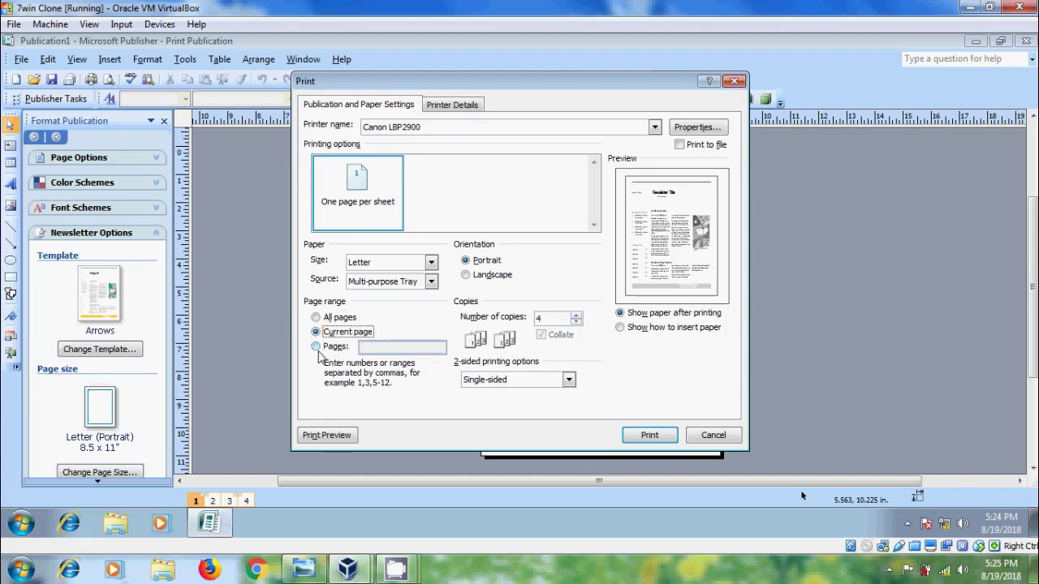
click(317, 348)
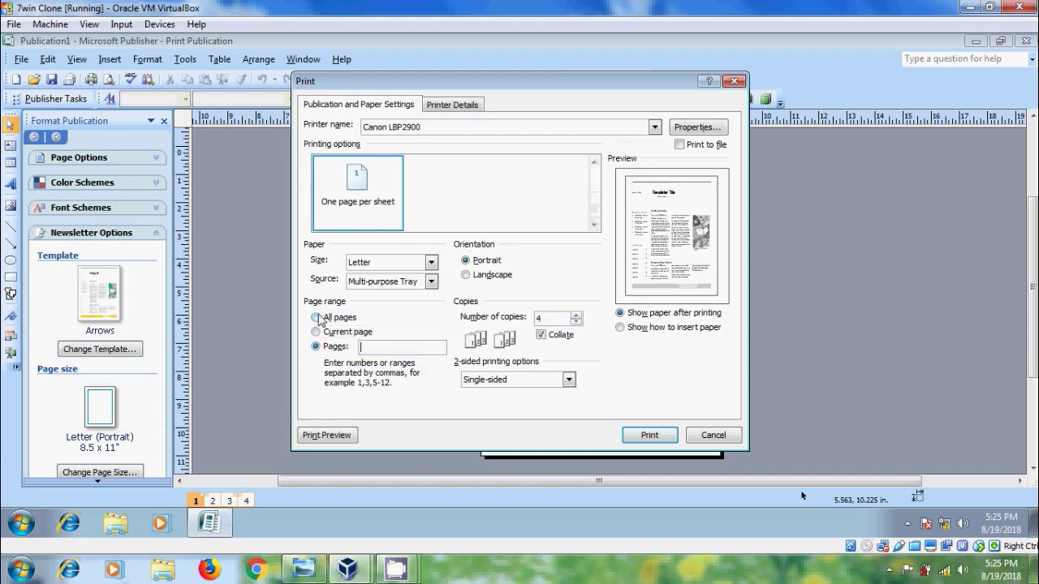
click(316, 317)
- Look over the printer details and close the print settings without printing
click(456, 105)
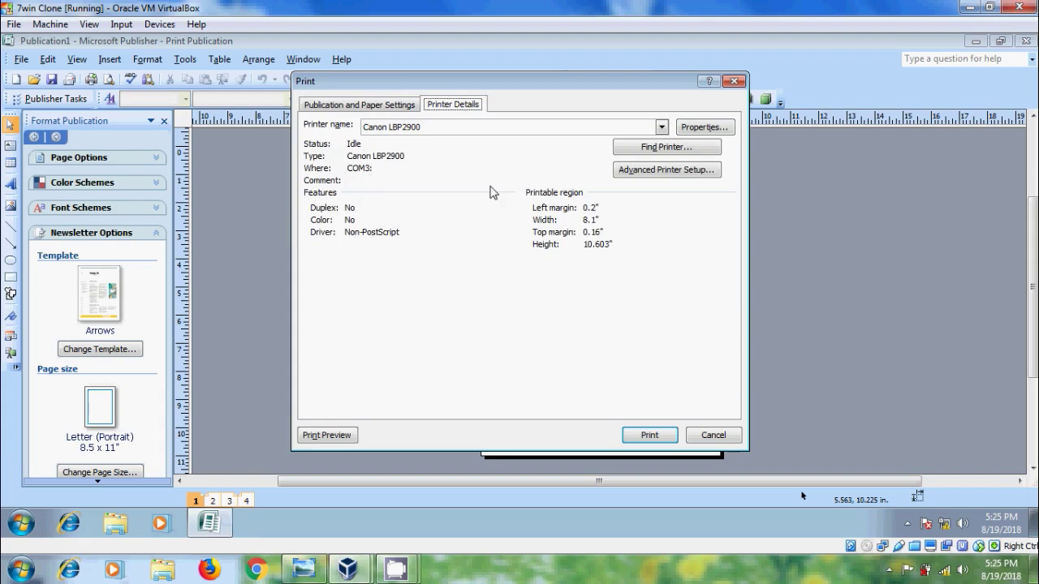
click(706, 437)
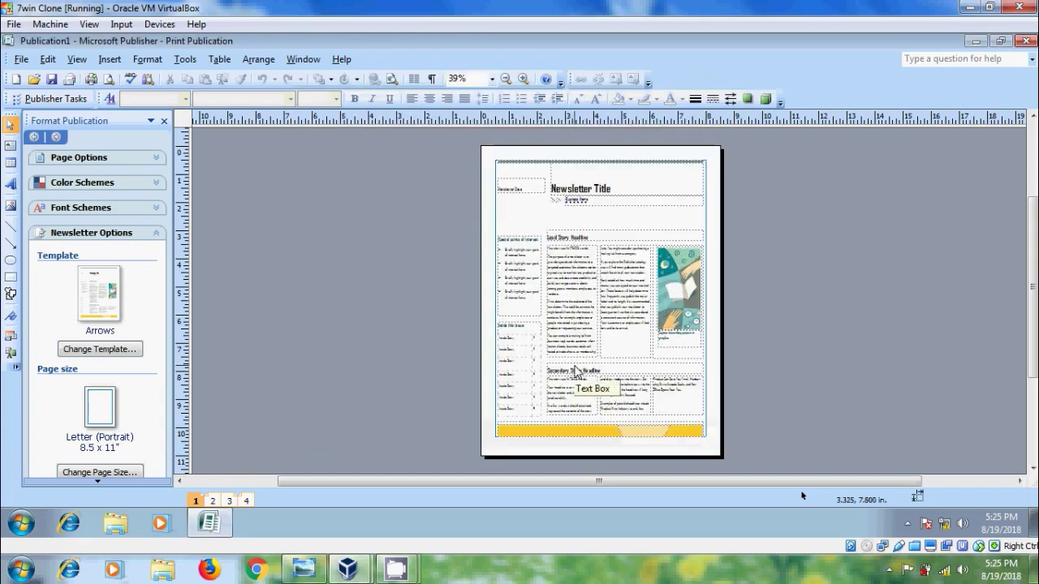
- Open the page setup, browse the blank page sizes and margin guides, and close it without changes
click(21, 59)
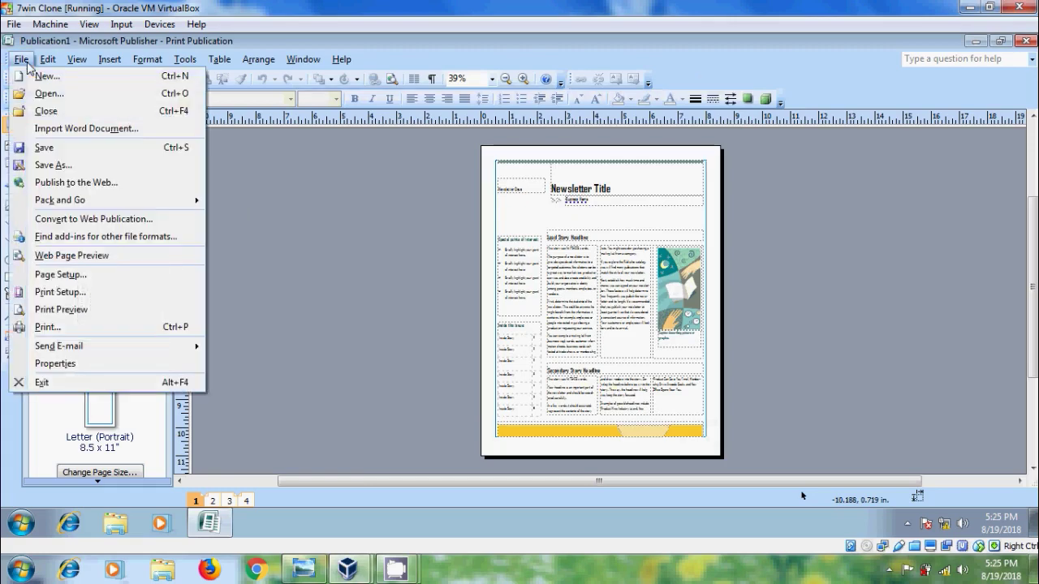
click(94, 280)
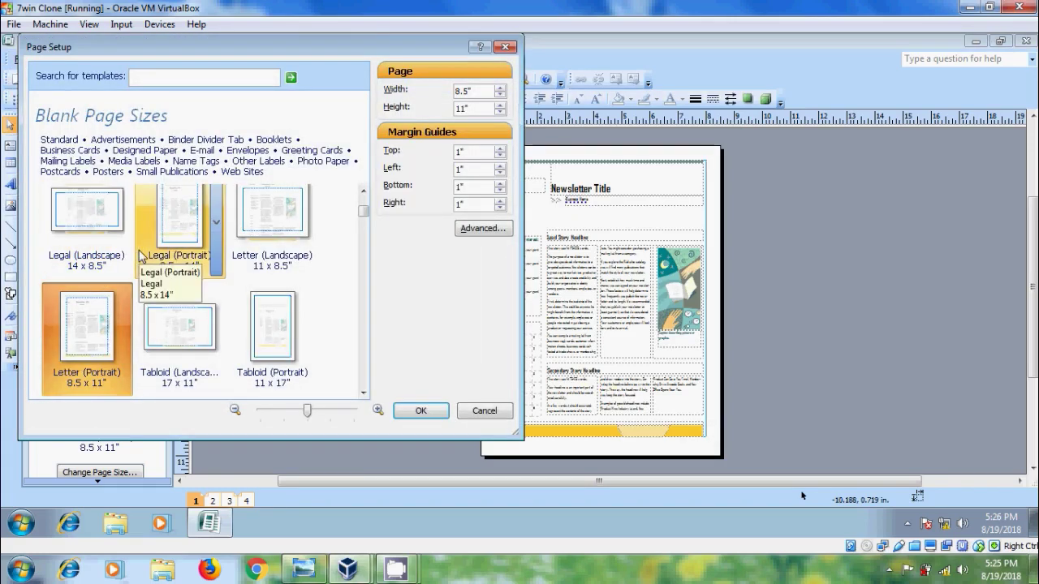
click(363, 393)
click(363, 393)
click(363, 393)
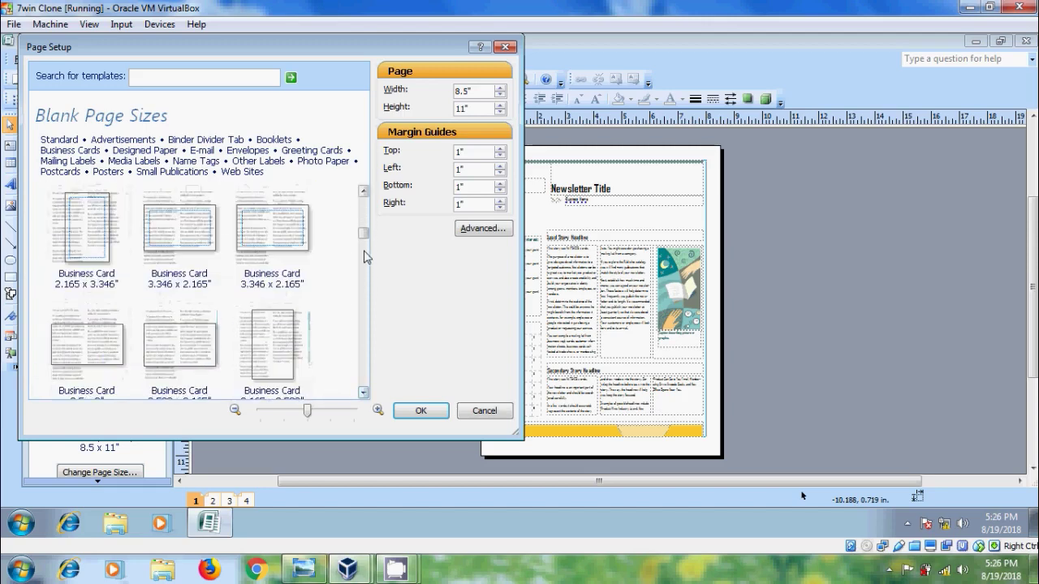
drag(365, 241, 364, 197)
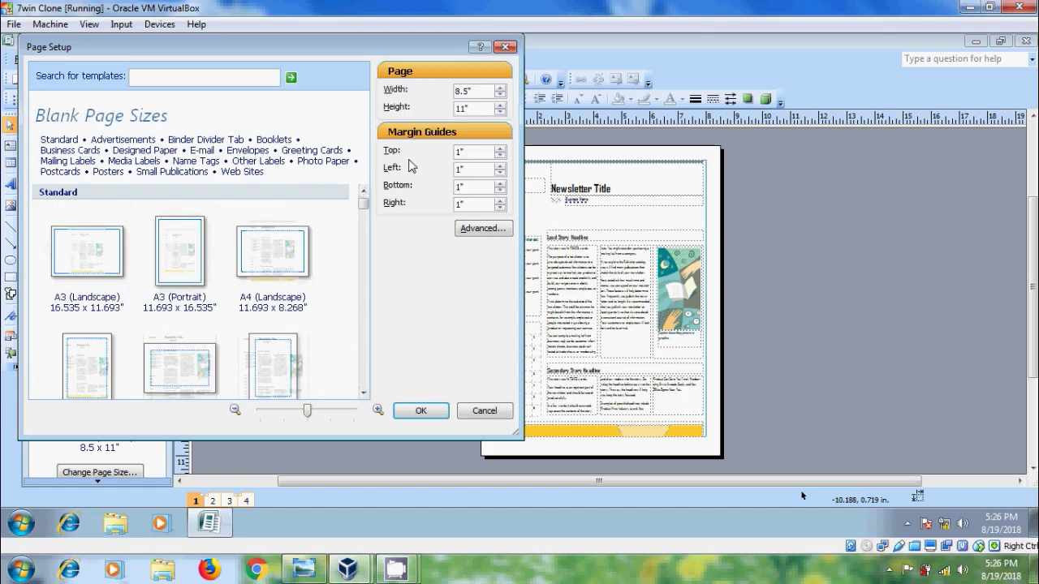
click(495, 411)
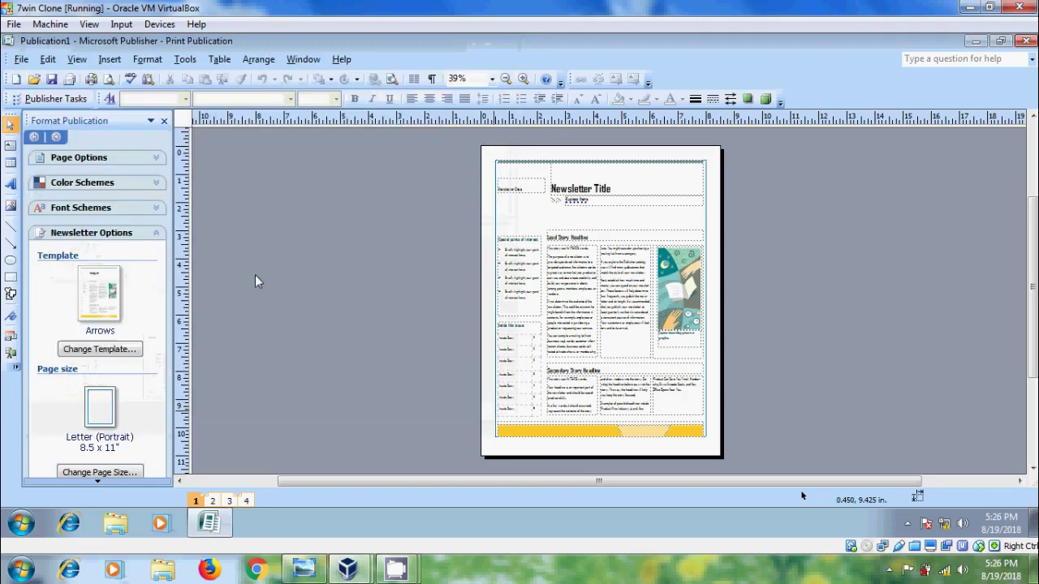
- Open the print setup, look over its printer and paper options, and close it without changes
click(22, 60)
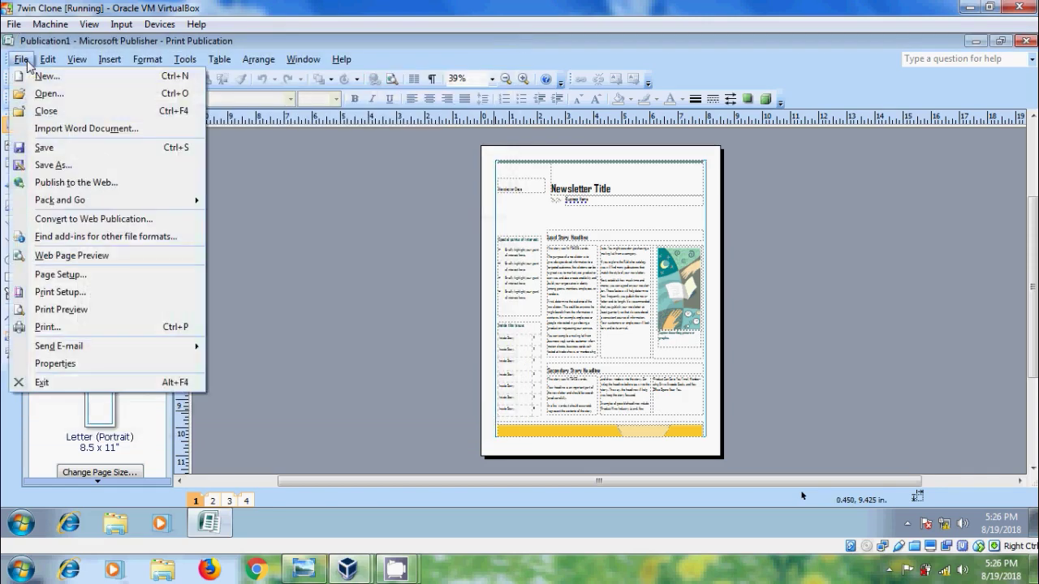
click(112, 293)
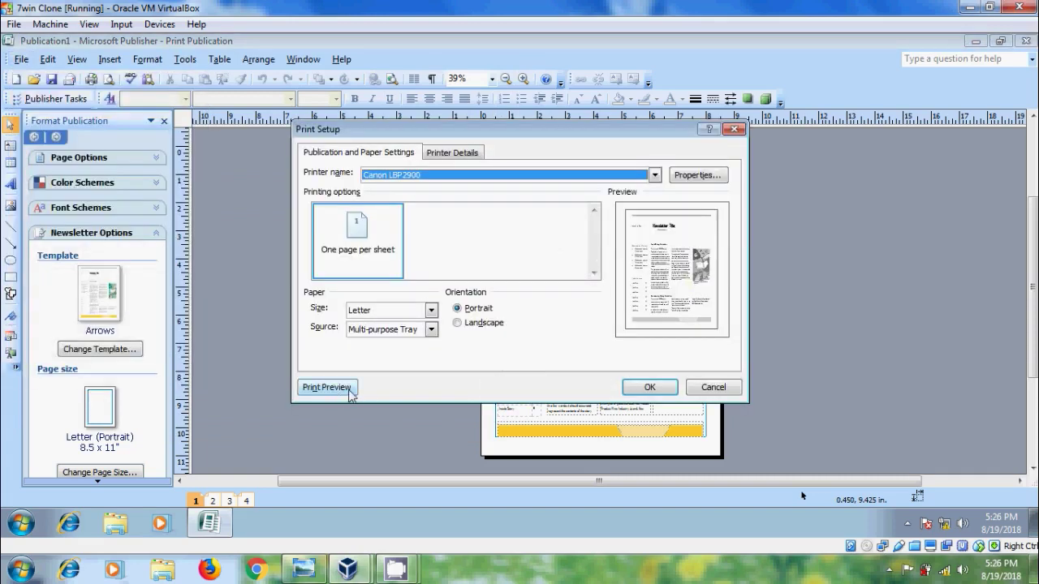
click(716, 389)
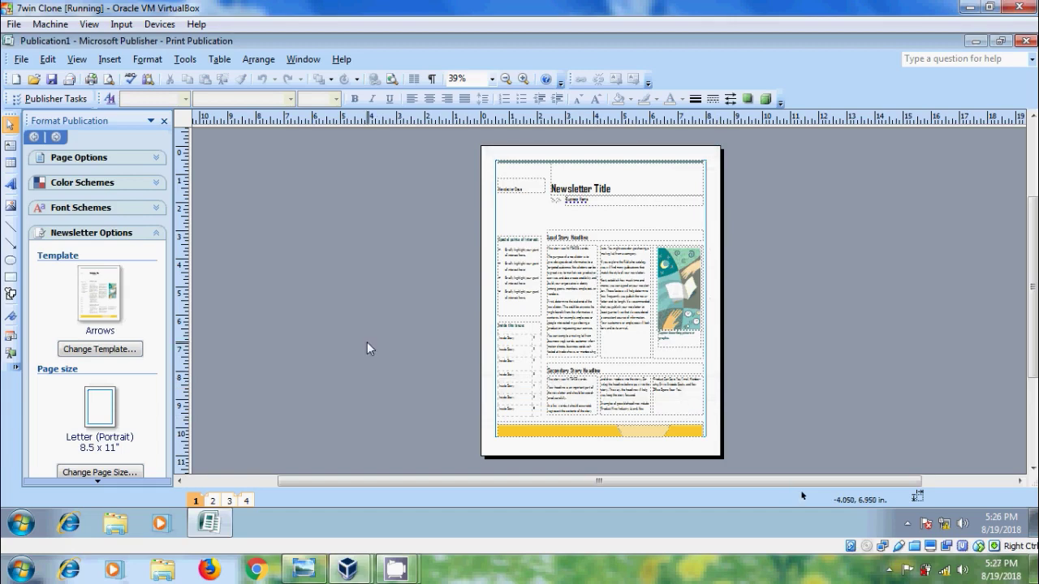
- Switch to the Windows Control Panel and show Devices and Printers in a maximized window
click(22, 524)
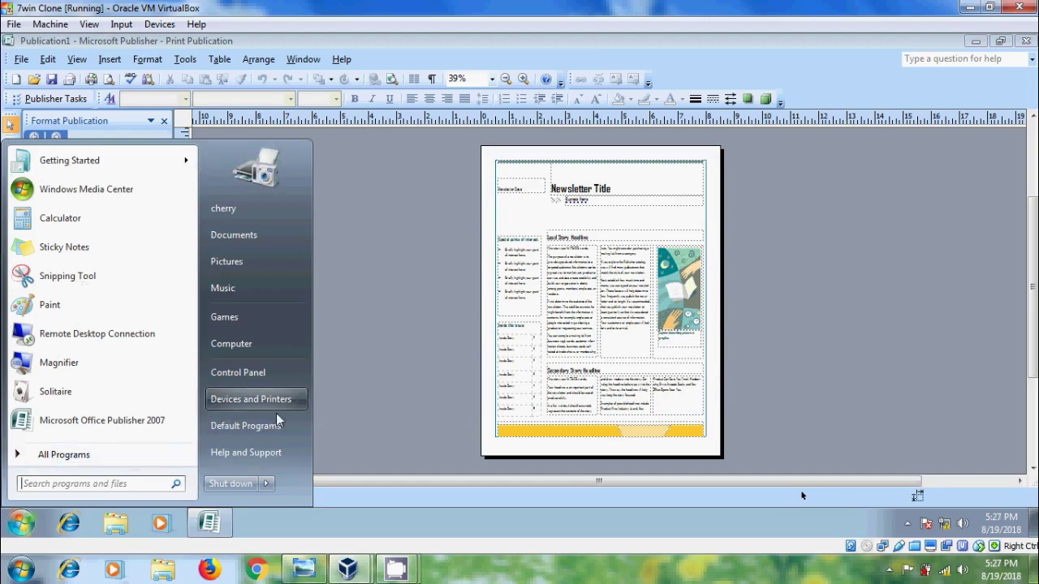
click(283, 370)
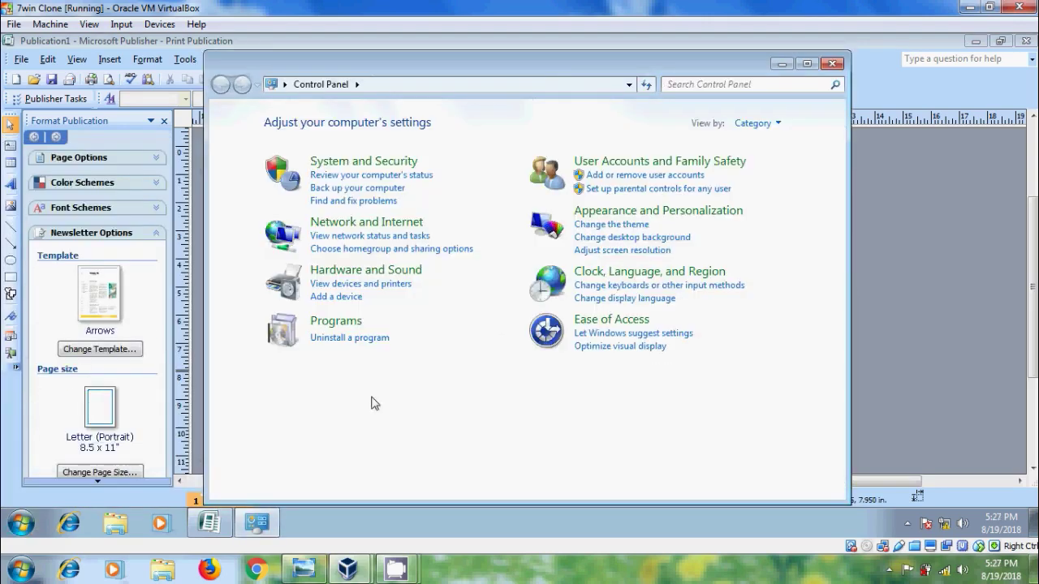
click(390, 288)
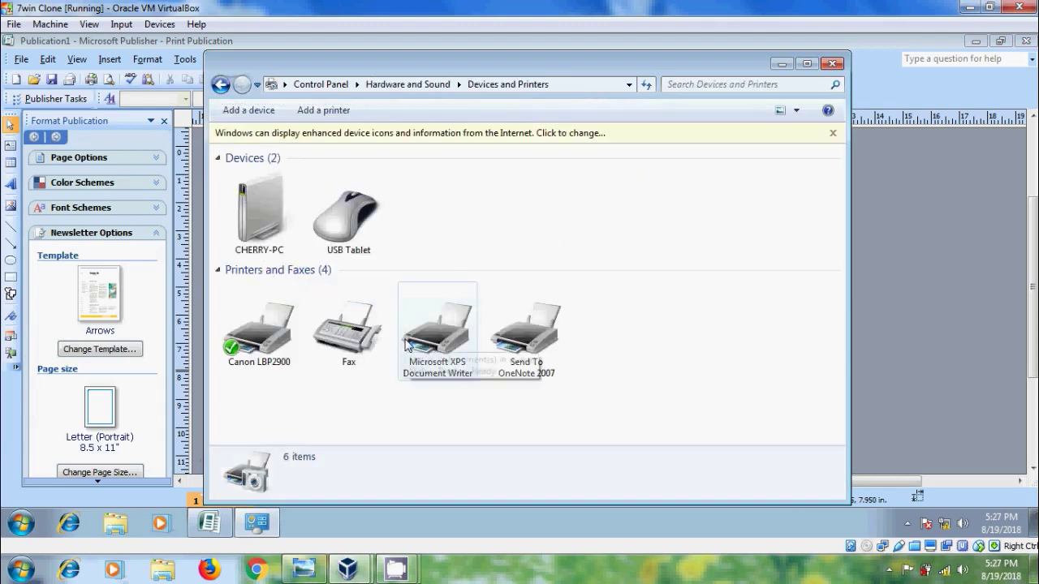
click(806, 64)
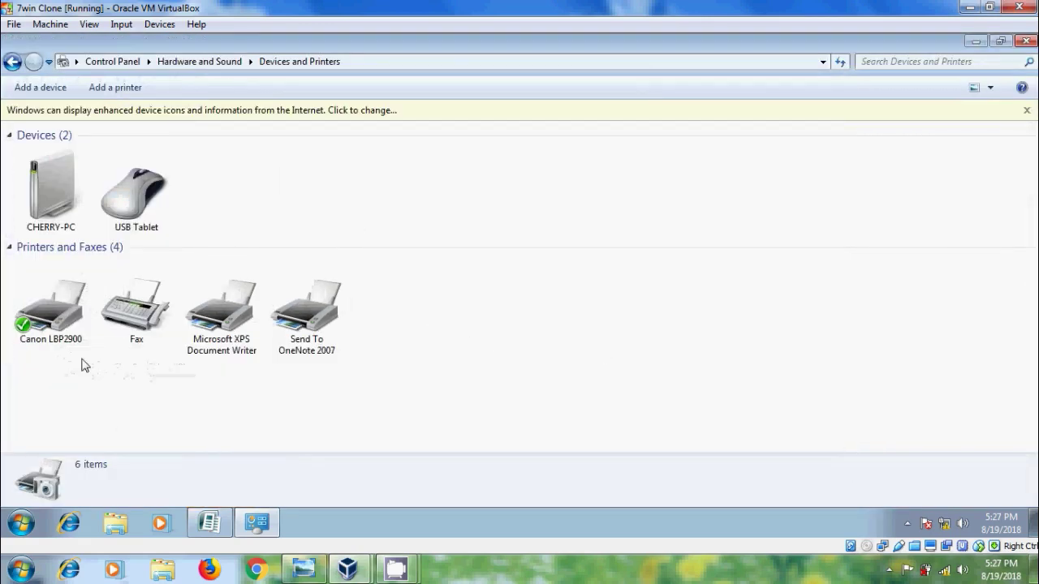
- Select the Canon LBP2900 printer and look over the commands available for it, including the default printer option
click(84, 323)
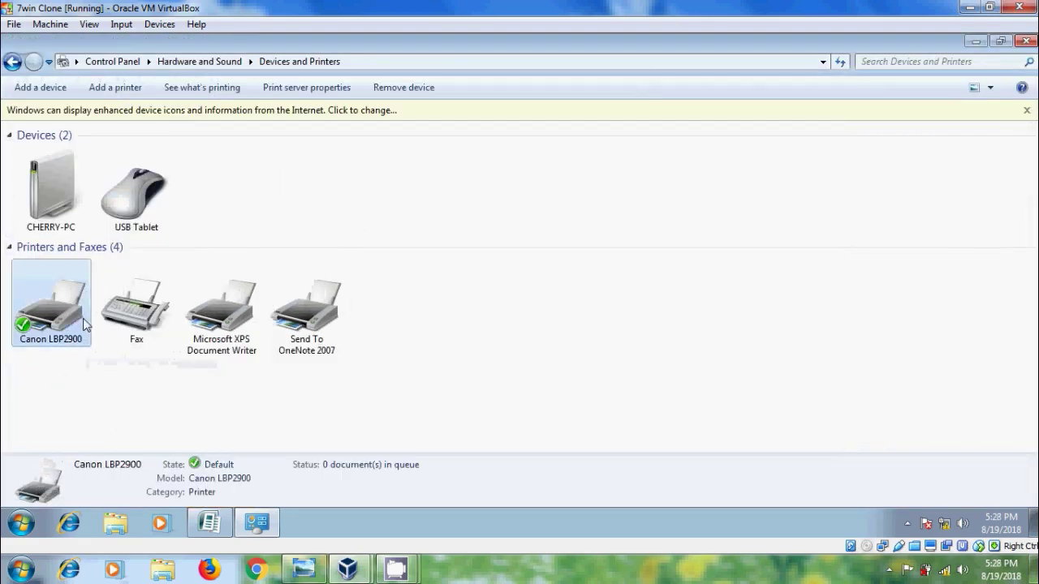
right_click(84, 323)
right_click(78, 307)
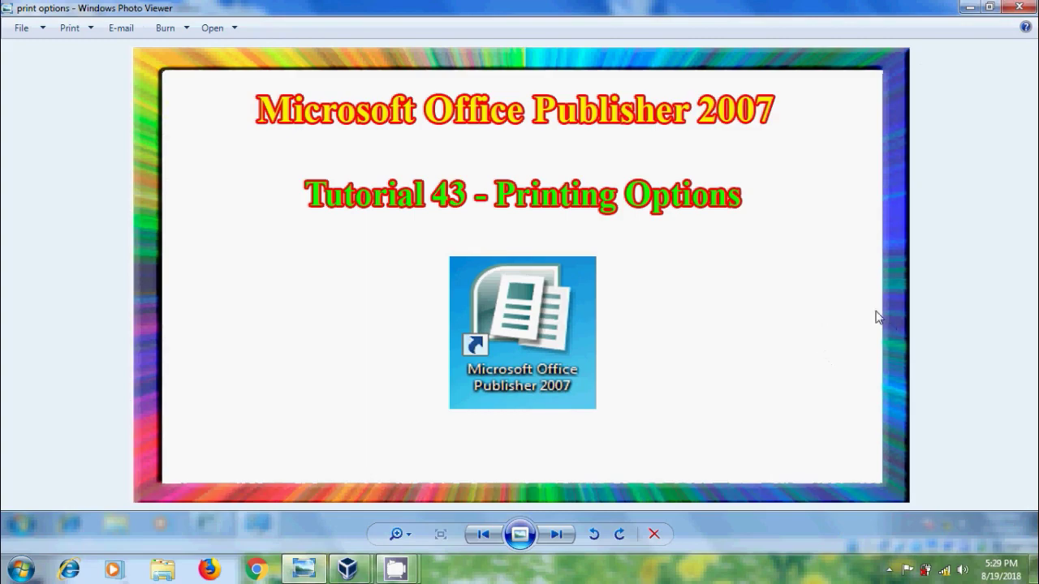
click(970, 9)
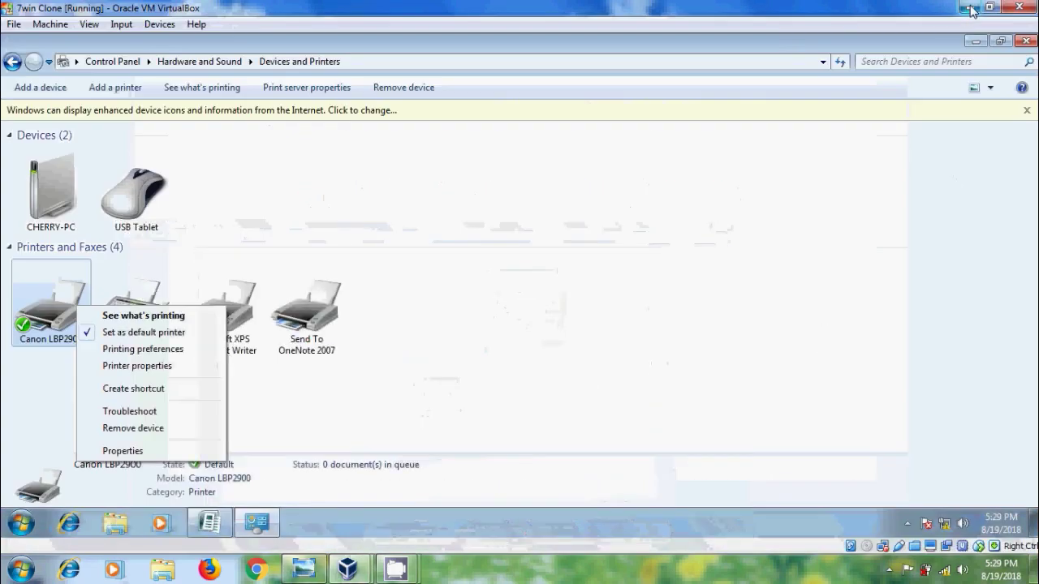